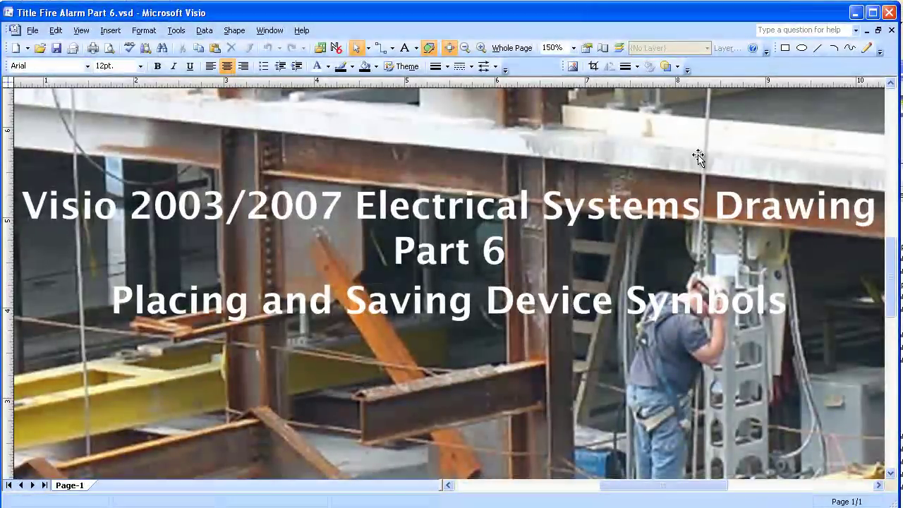
Close the title drawing and display the Shapes window beside the fire alarm floor plan at the room 105 device symbols
left_click(892, 30)
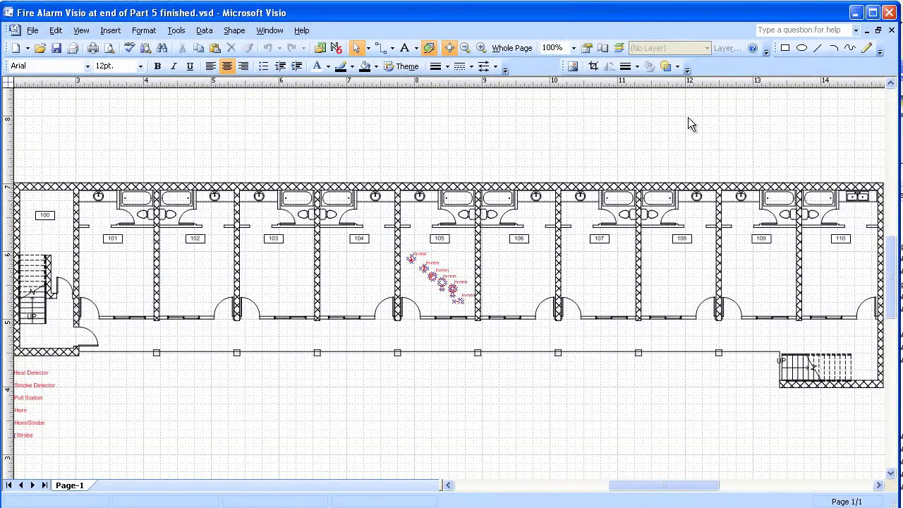
left_click(482, 52)
left_click(482, 53)
left_click(482, 52)
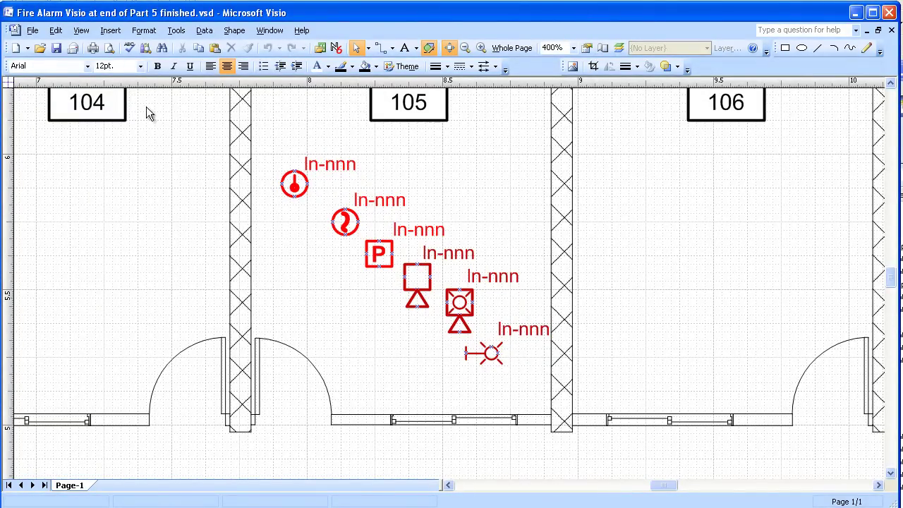
left_click(81, 32)
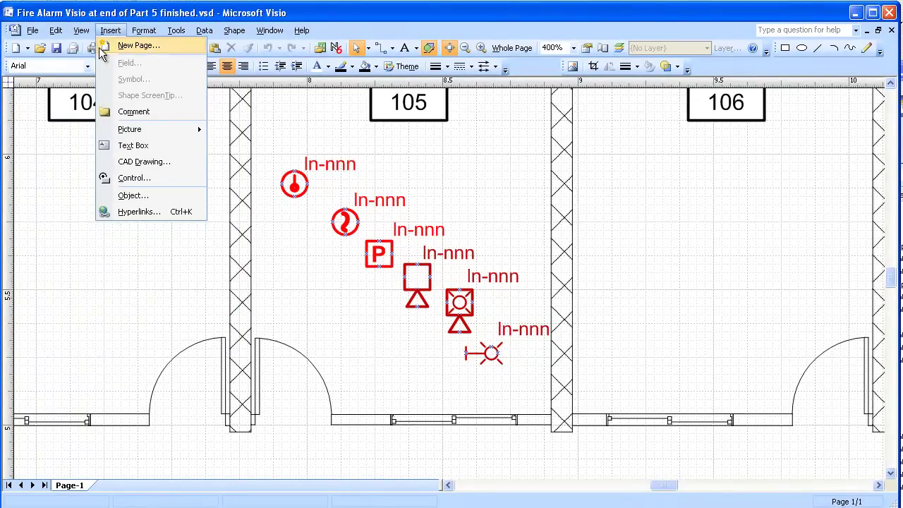
left_click(106, 45)
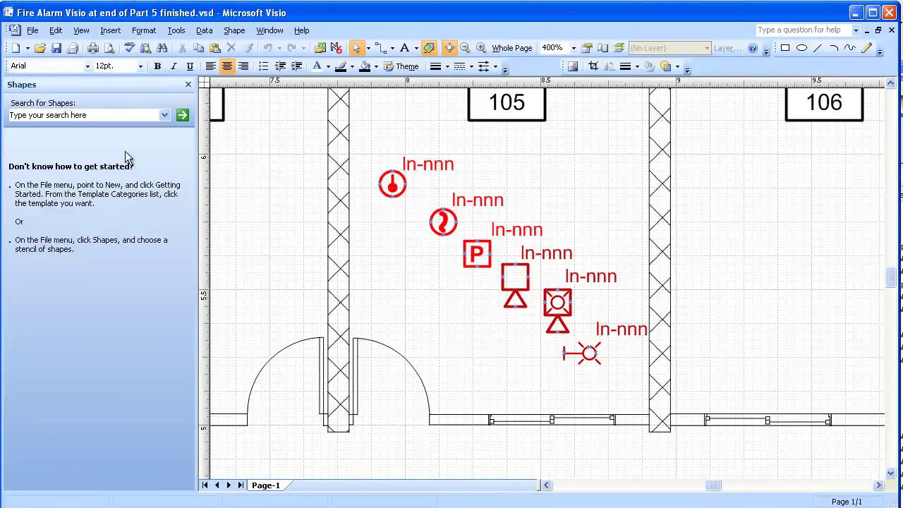
Create a new stencil in US units and save it under the name Fire Alarm
left_click(32, 32)
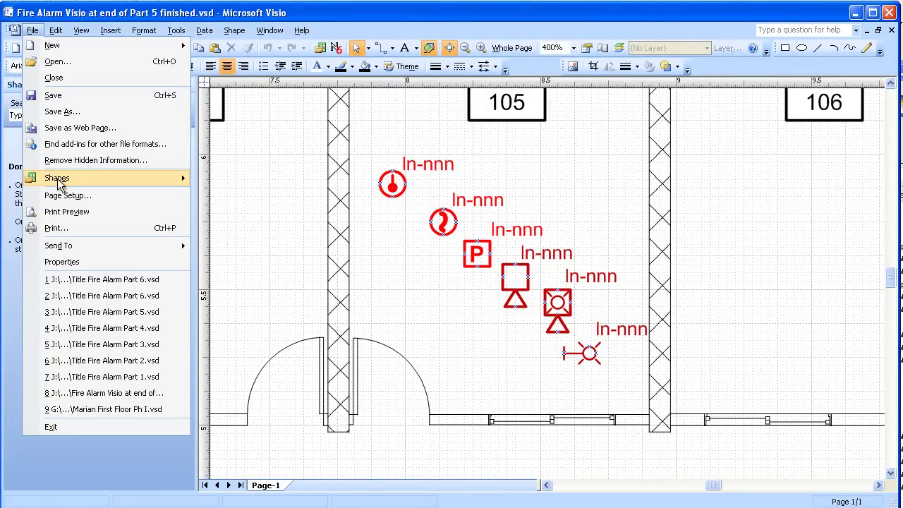
mouse_move(182, 177)
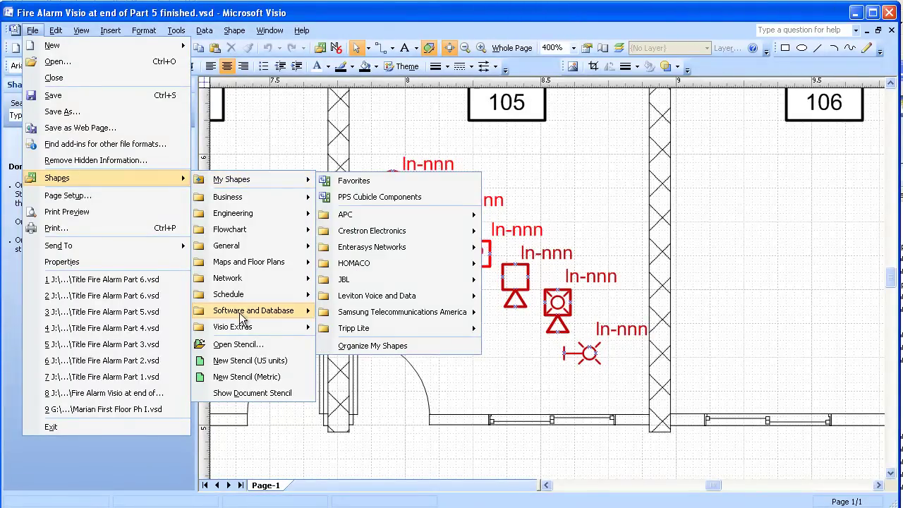
left_click(237, 361)
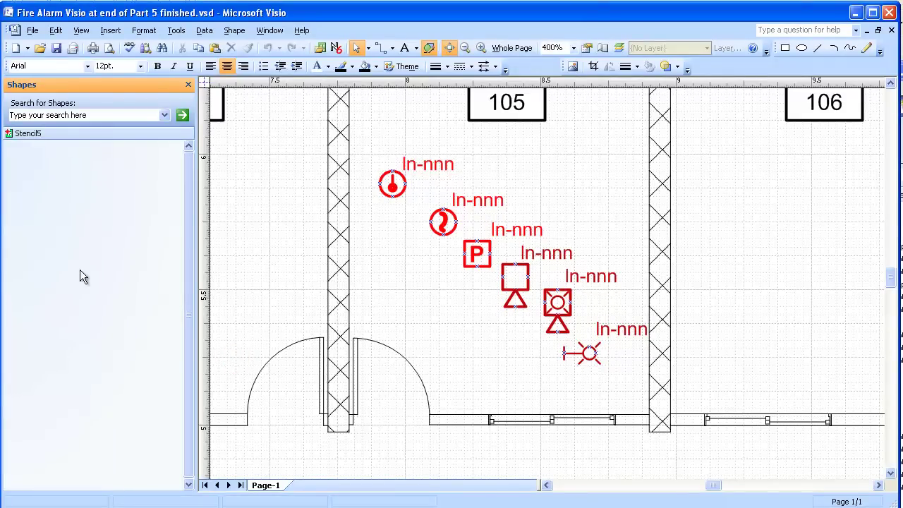
right_click(40, 132)
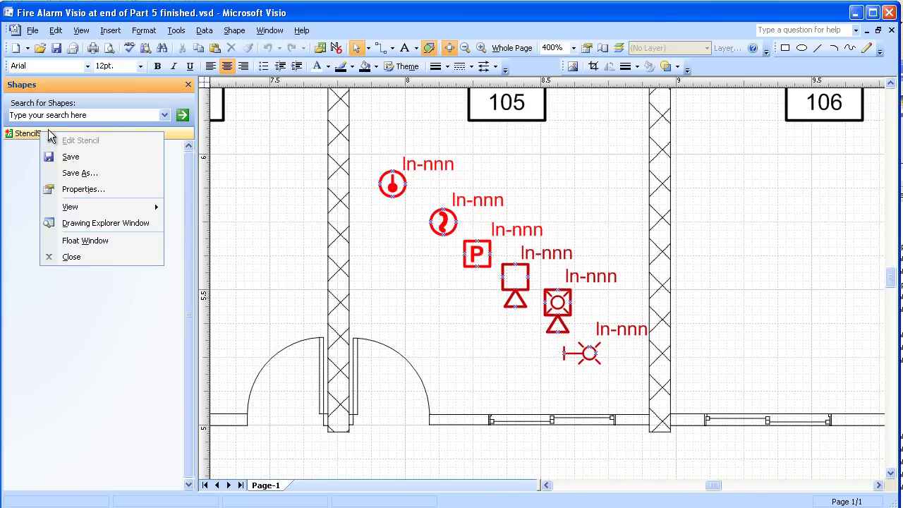
left_click(75, 174)
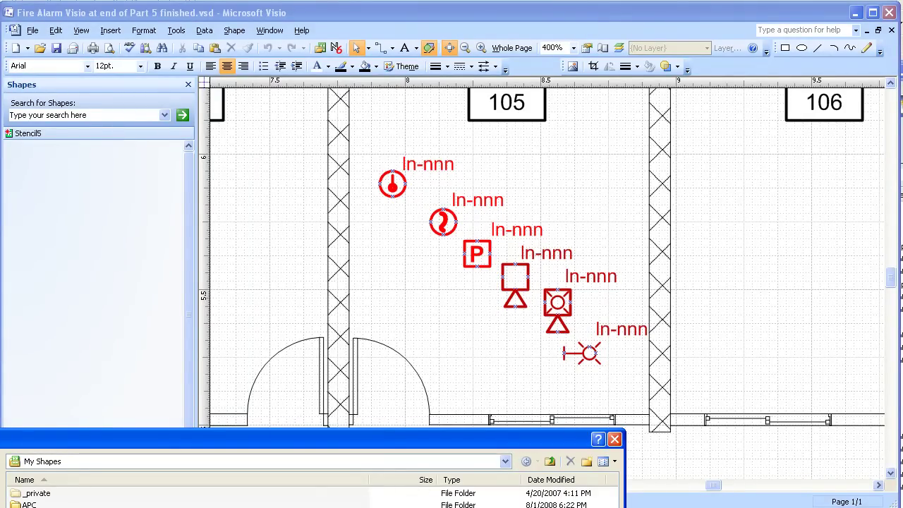
key("Return")
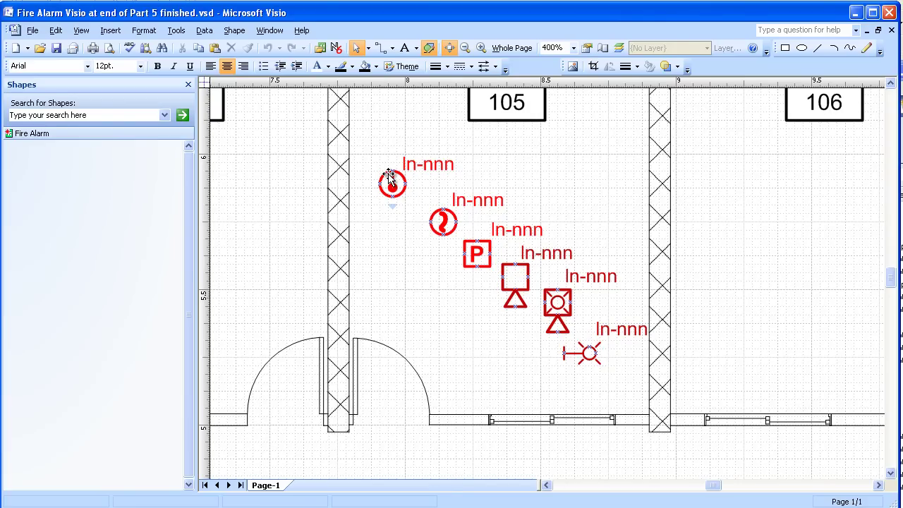
Add the heat detector symbol from room 105 to the Fire Alarm stencil and name its master Heat Detector
left_click_drag(390, 177, 26, 173)
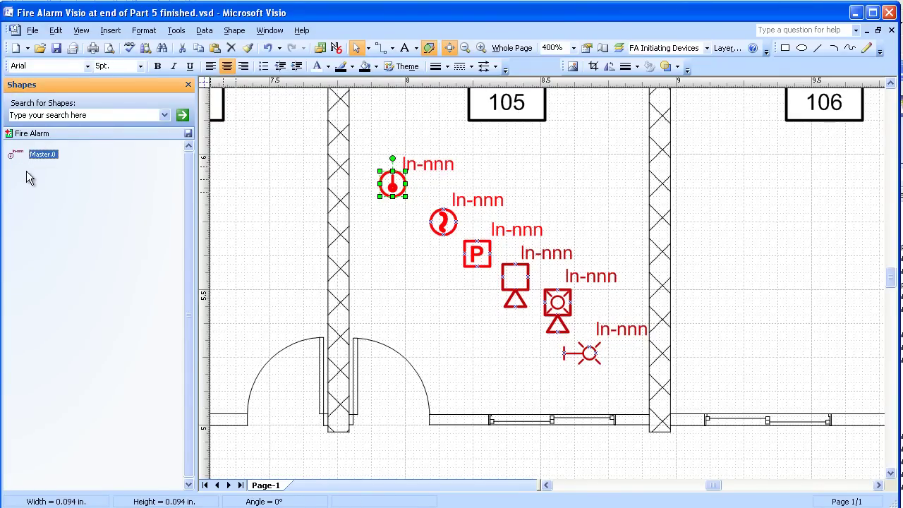
left_click(37, 155)
left_click(56, 189)
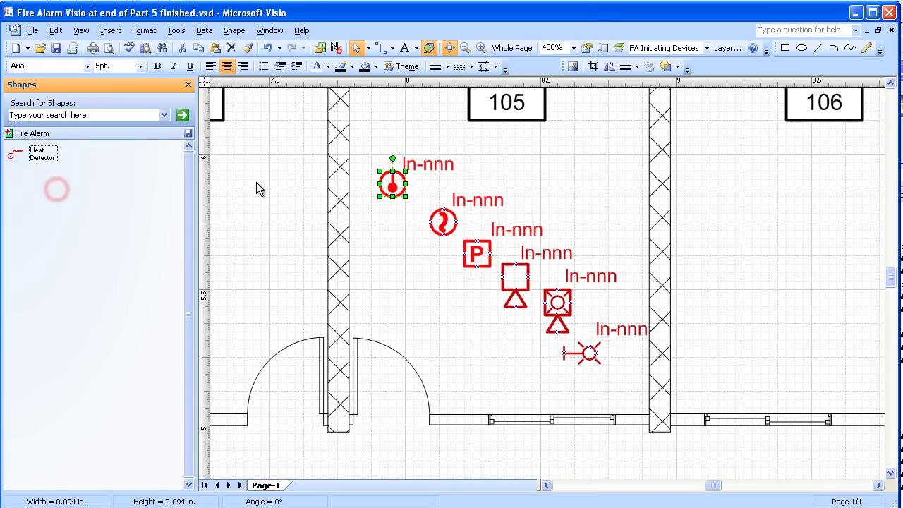
Add the smoke detector symbol to the Fire Alarm stencil and name its master Smoke Detector
mouse_move(440, 217)
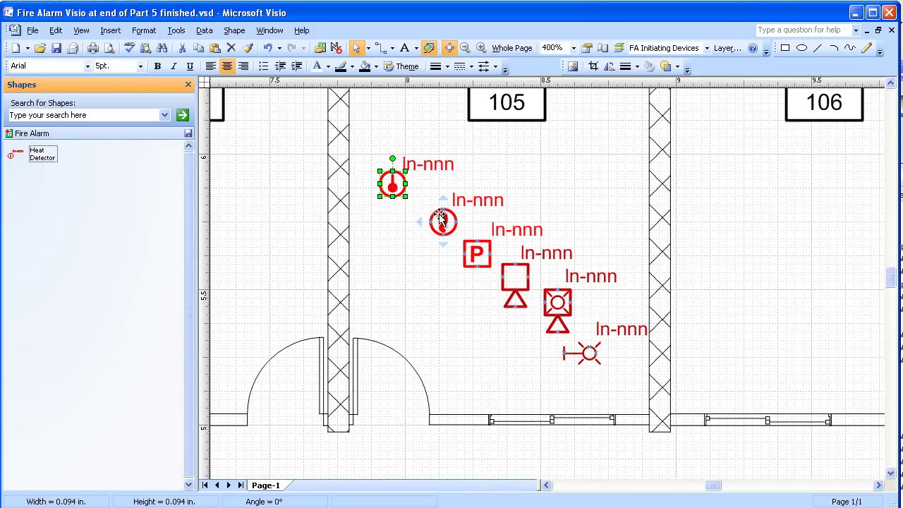
left_click_drag(440, 217, 25, 186)
left_click(97, 157)
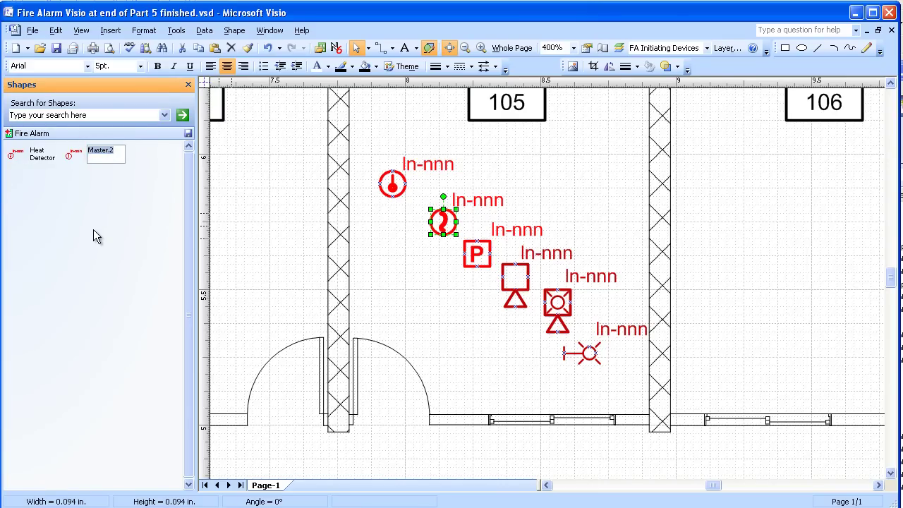
type("Smoke Detector")
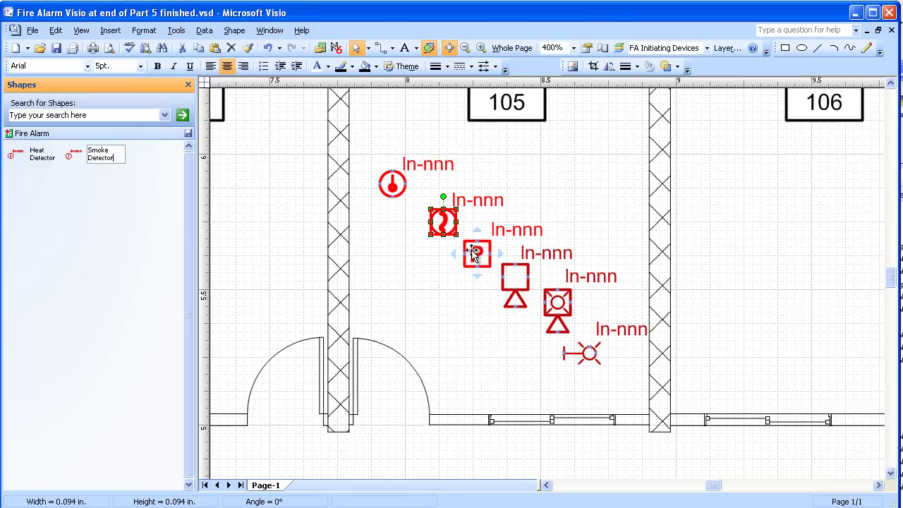
Add the four remaining device symbols in room 105 to the stencil, naming them Pull Station, Horn, Horn Strobe and Strobe
left_click(411, 269)
left_click(557, 302)
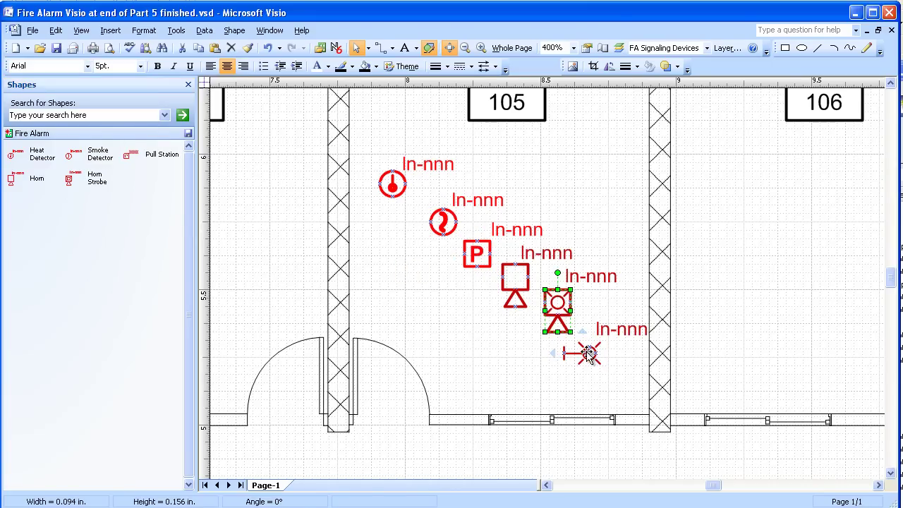
left_click(583, 353)
left_click_drag(172, 201, 134, 180)
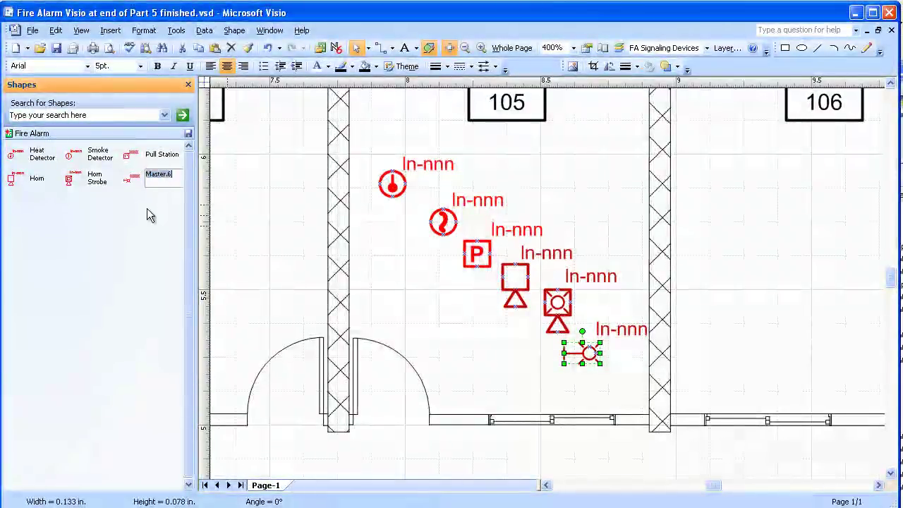
type("Strob")
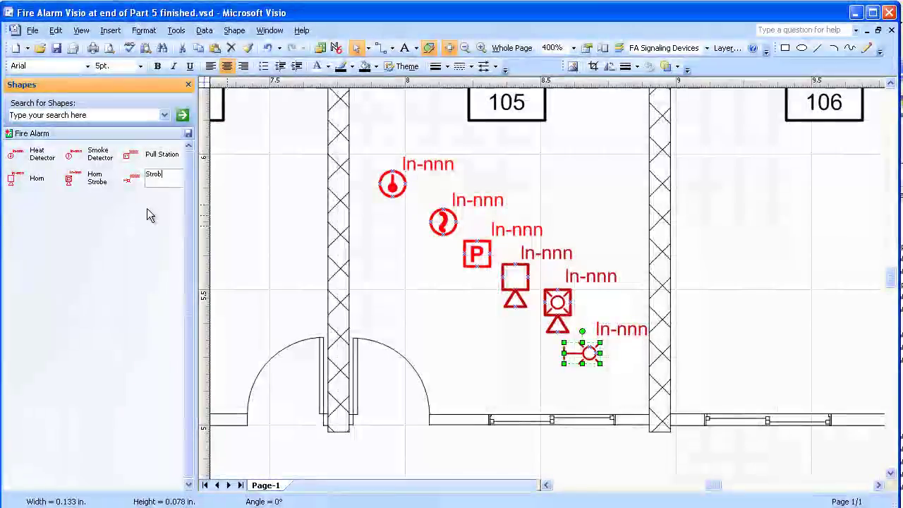
type("e")
left_click(270, 224)
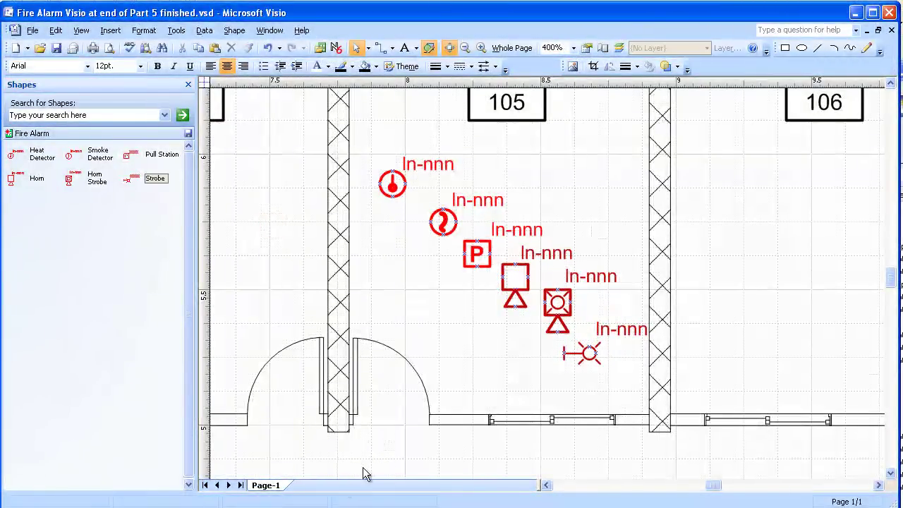
Add the whole device legend below the stairwell to the Fire Alarm stencil as one master named Legend
left_click(465, 47)
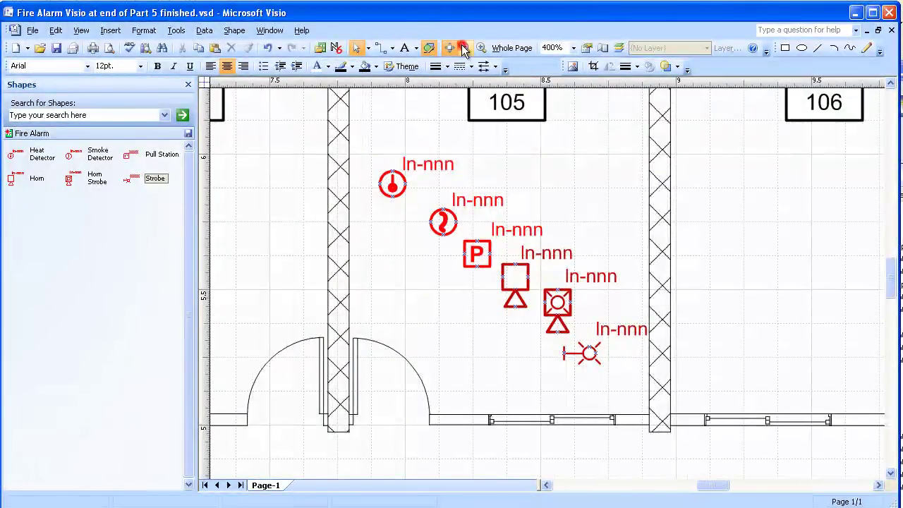
left_click(464, 47)
left_click_drag(704, 485, 670, 494)
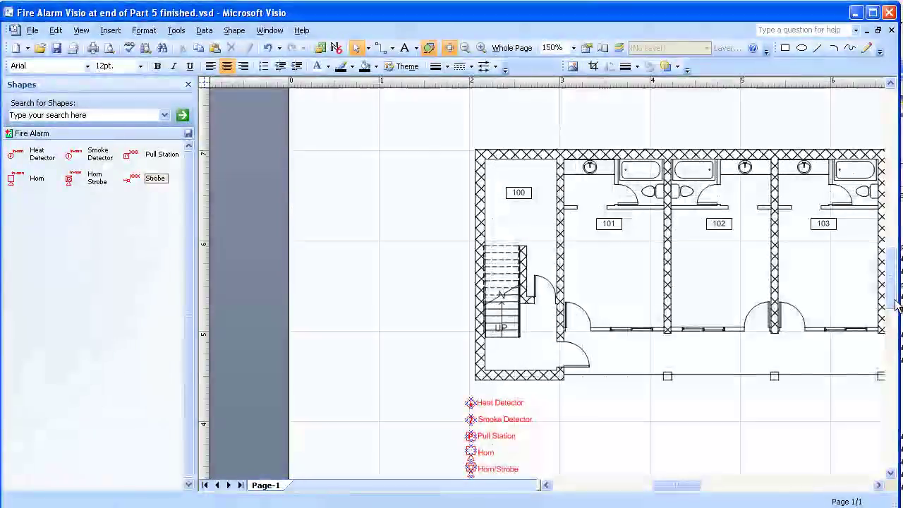
left_click_drag(894, 300, 894, 322)
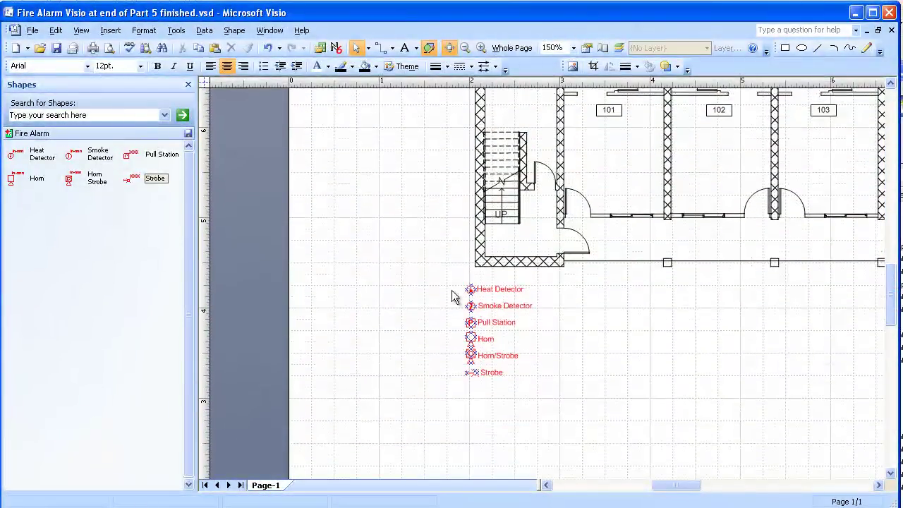
left_click_drag(437, 275, 563, 410)
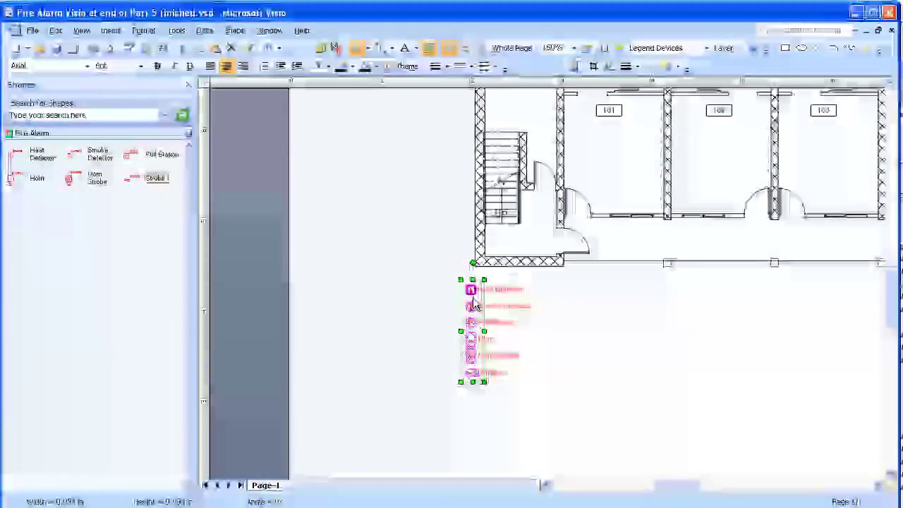
left_click_drag(474, 305, 20, 207)
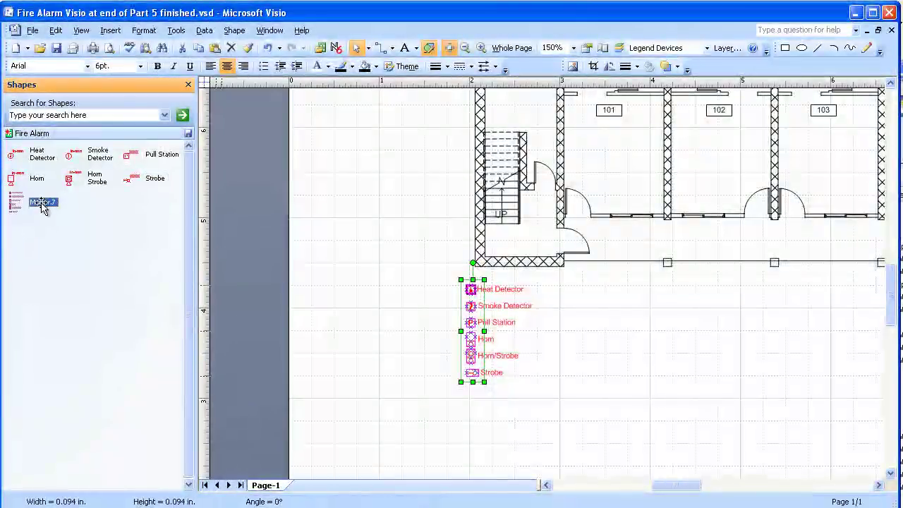
left_click(42, 204)
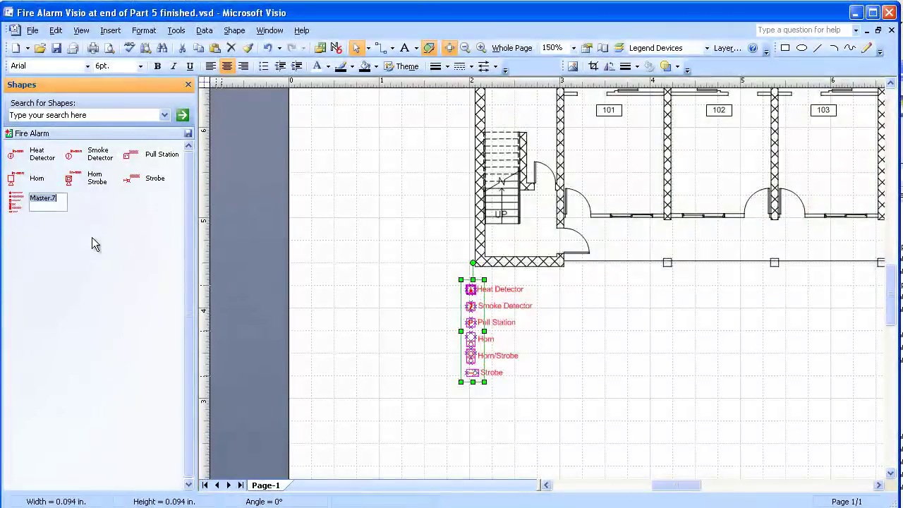
type("Legend")
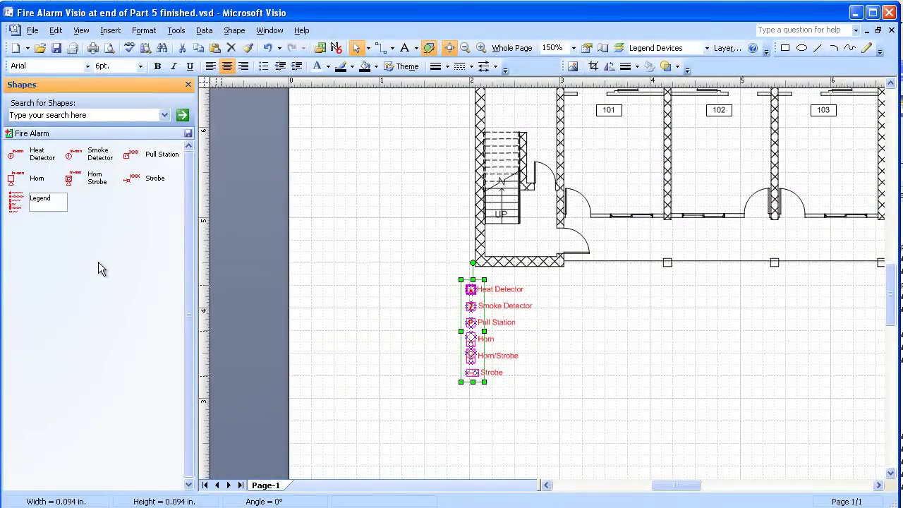
left_click(98, 261)
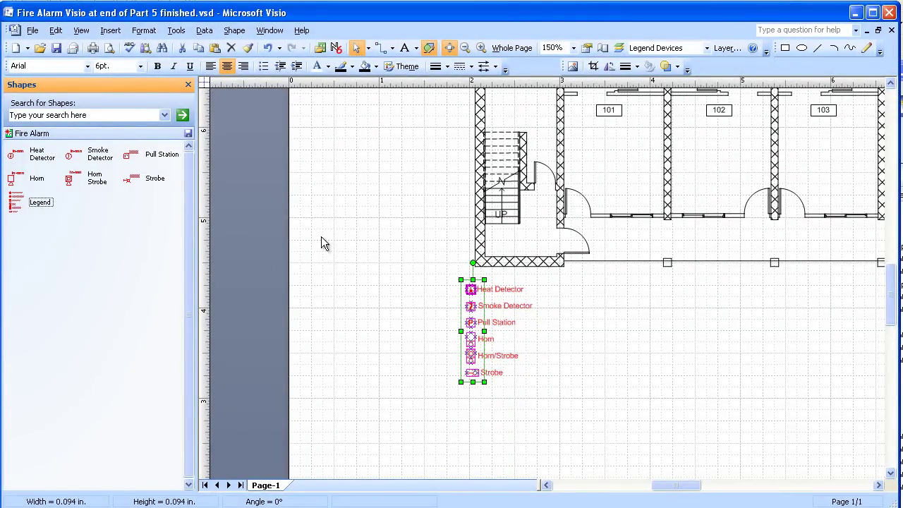
left_click(382, 229)
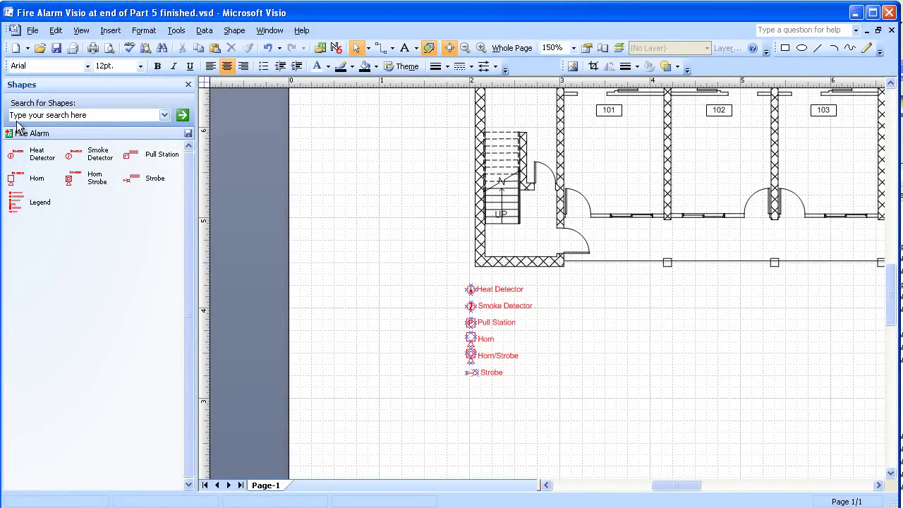
Save the Fire Alarm stencil with its new masters and close it
right_click(75, 132)
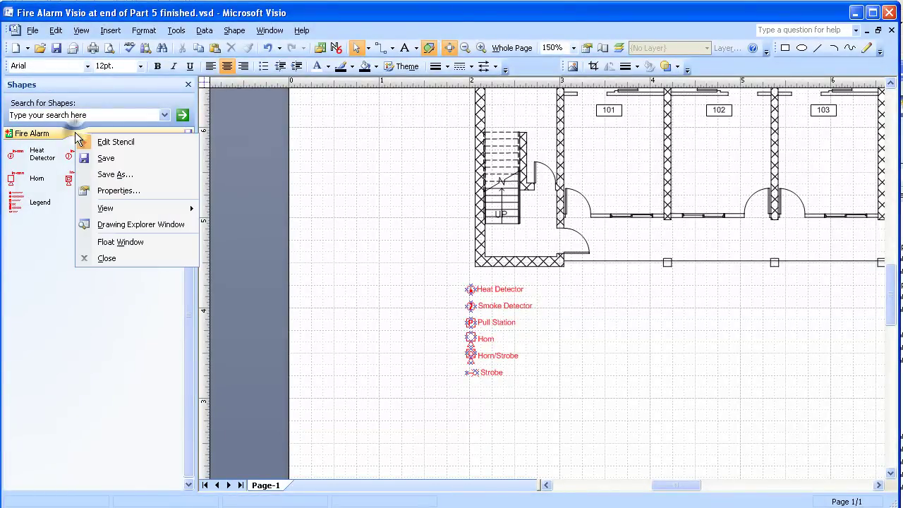
left_click(105, 160)
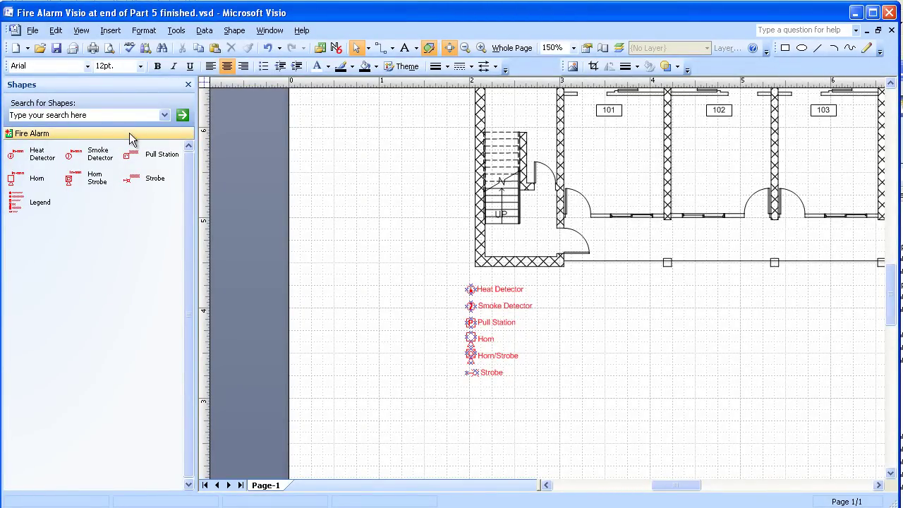
right_click(77, 138)
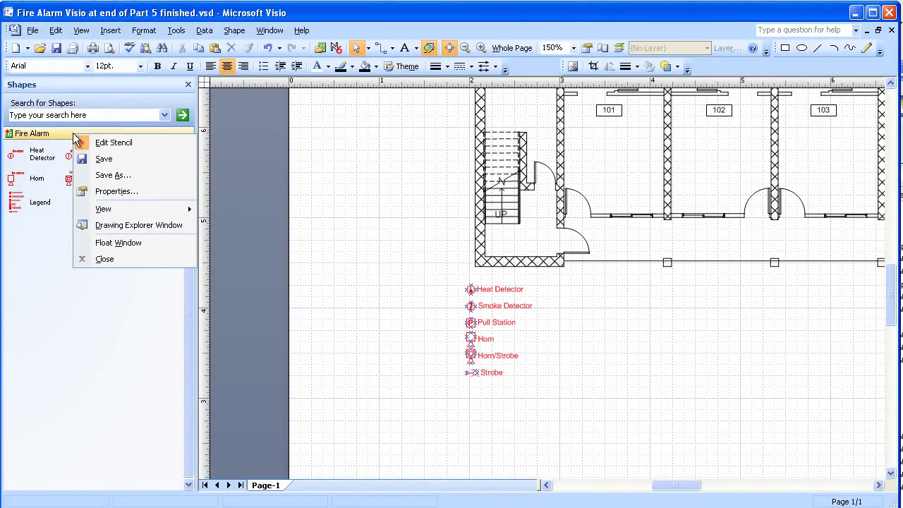
left_click(105, 259)
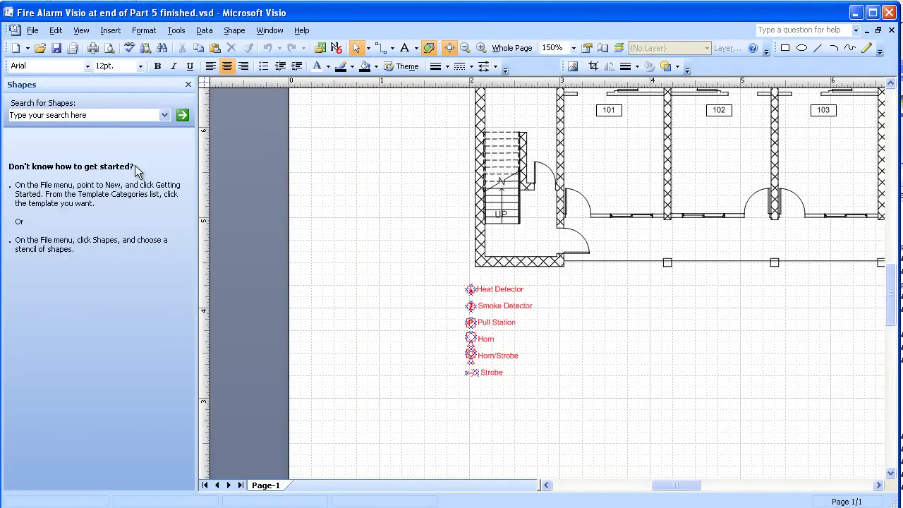
left_click(32, 31)
mouse_move(98, 181)
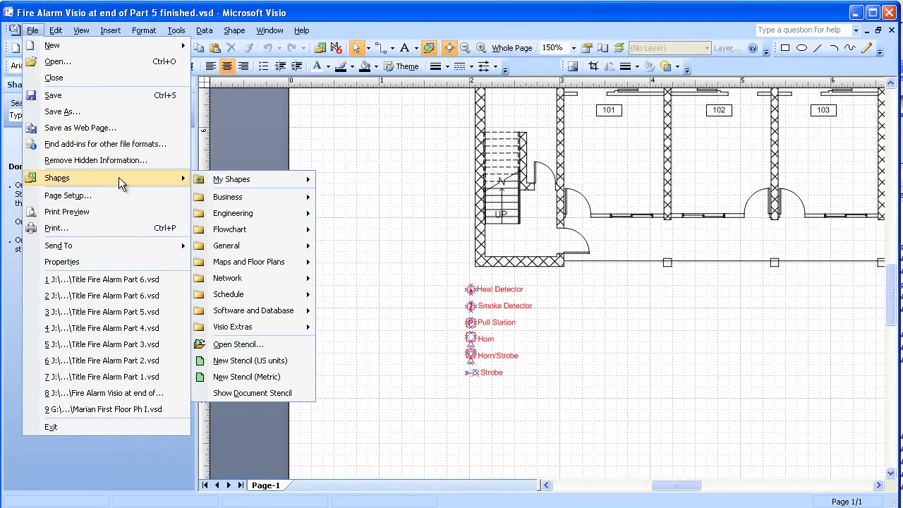
mouse_move(226, 180)
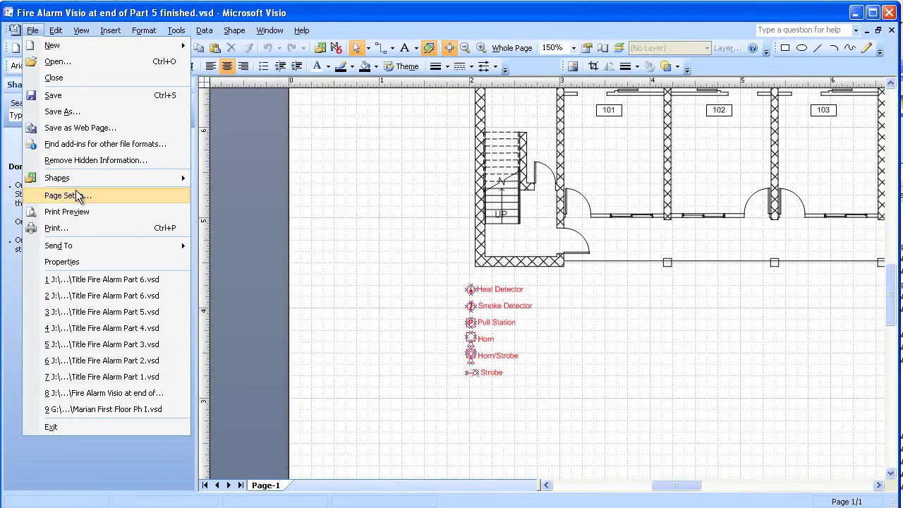
left_click(341, 267)
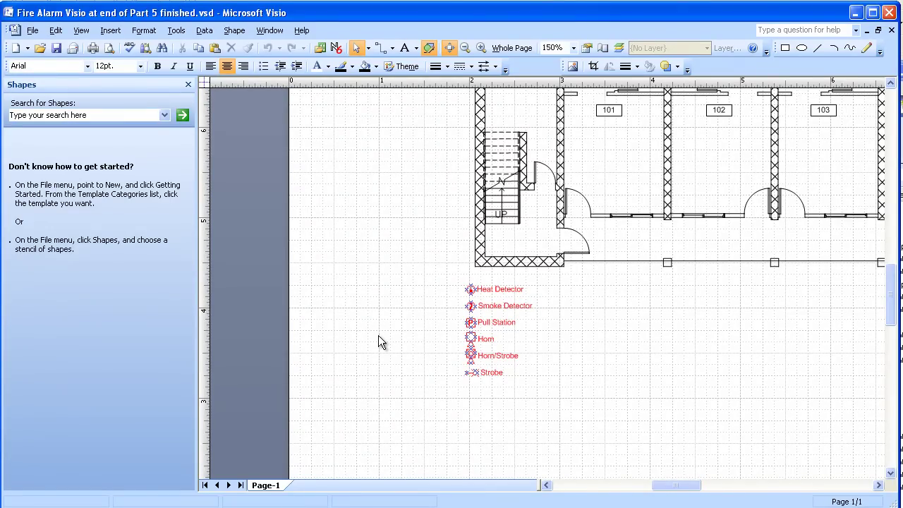
Copy the pull station symbol from room 105 and place it outside room 101, against the wall end beside the stairwell door
left_click_drag(665, 485, 688, 485)
scroll(893, 303, "up", 3)
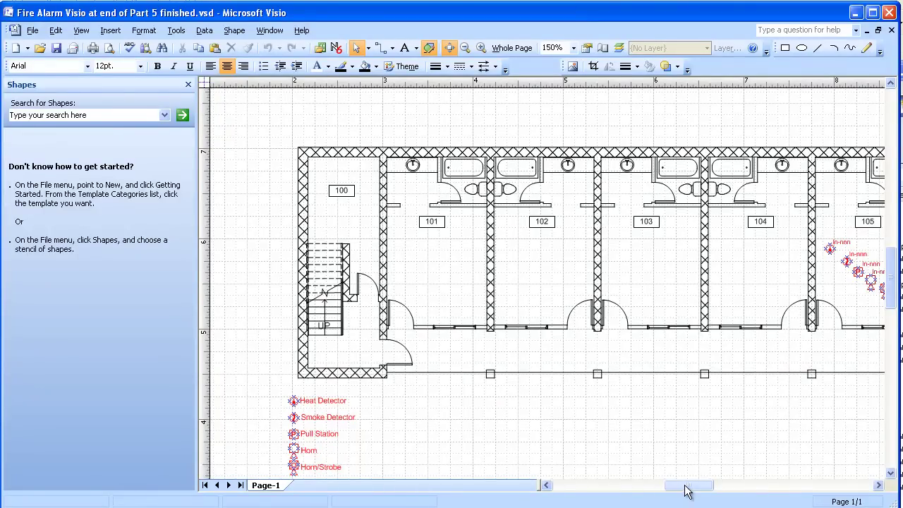
left_click_drag(684, 487, 690, 486)
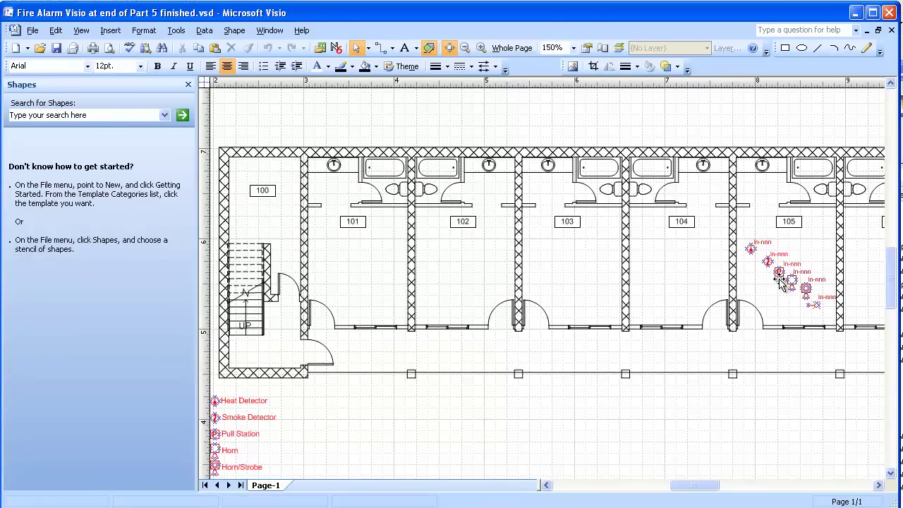
left_click_drag(781, 280, 341, 347)
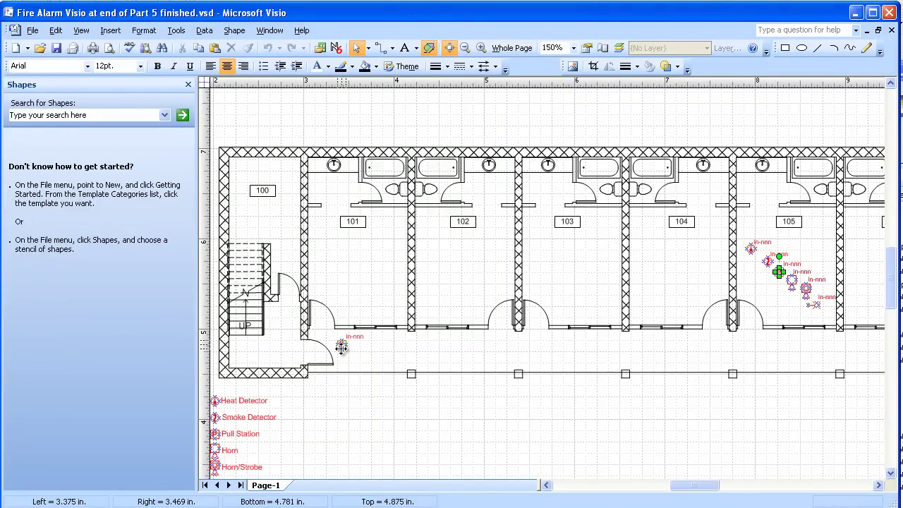
left_click_drag(342, 352, 342, 353)
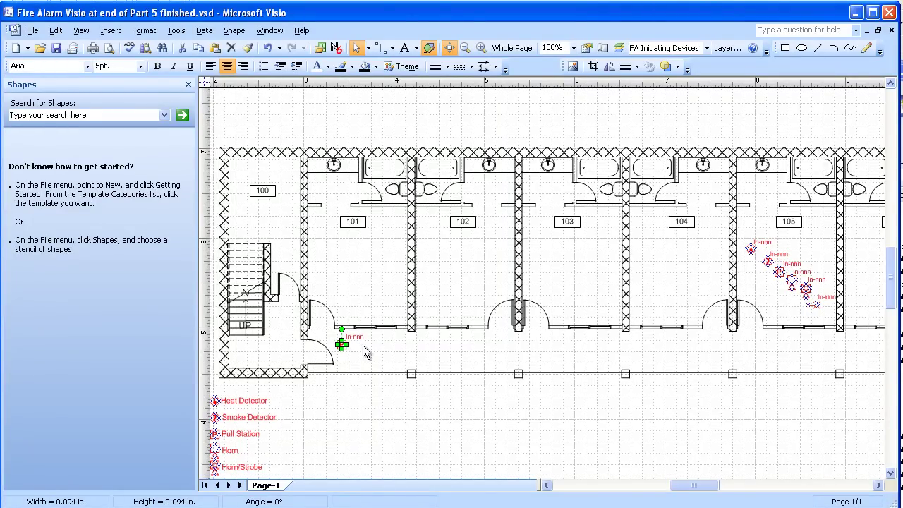
left_click(480, 49)
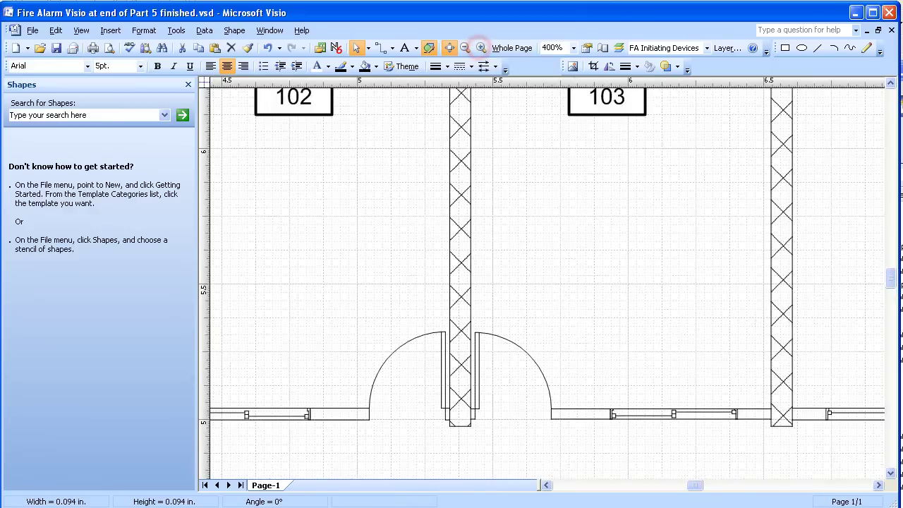
left_click_drag(698, 486, 685, 500)
scroll(893, 489, "down", 2)
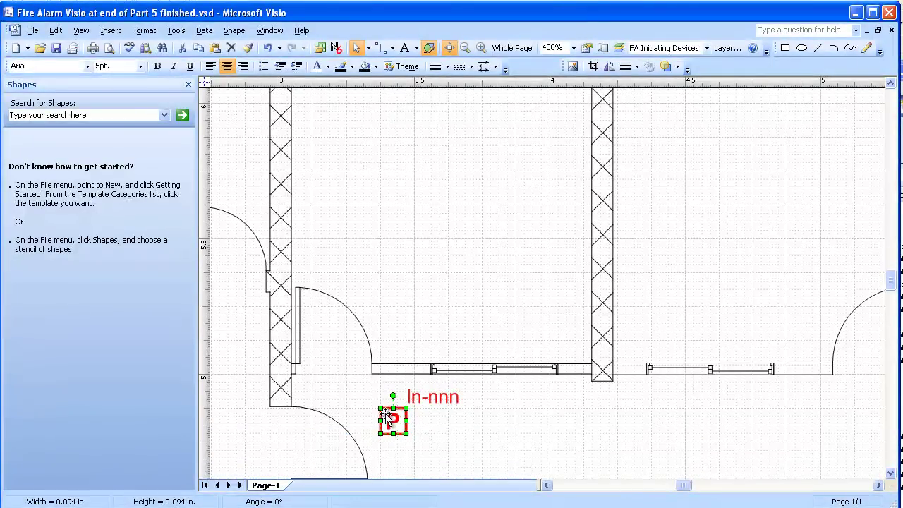
left_click_drag(390, 414, 301, 380)
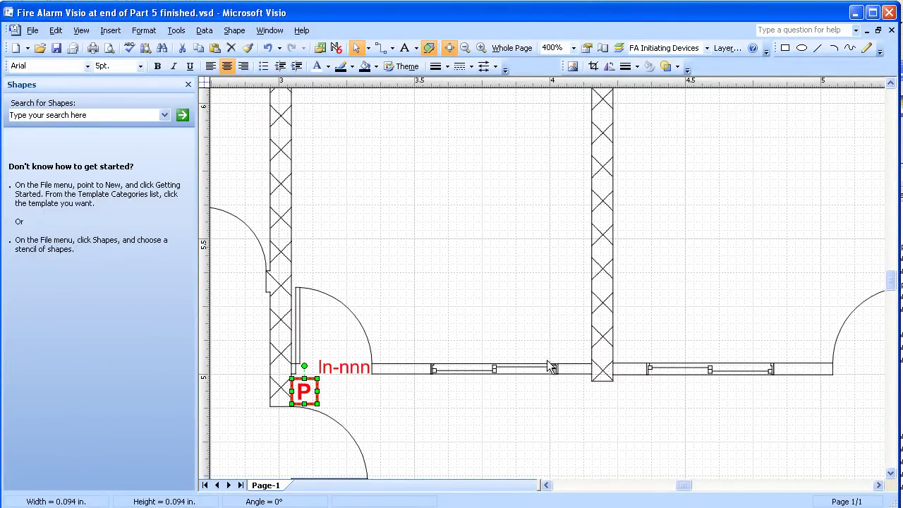
Copy the heat detector symbol from room 105 into room 101's bathroom, between the bathtub and the toilet
left_click_drag(892, 287, 892, 264)
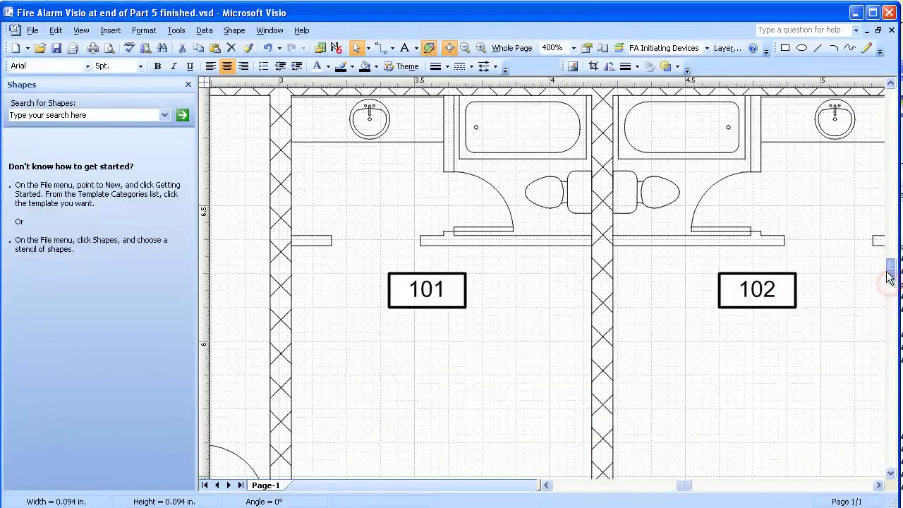
left_click_drag(683, 485, 701, 485)
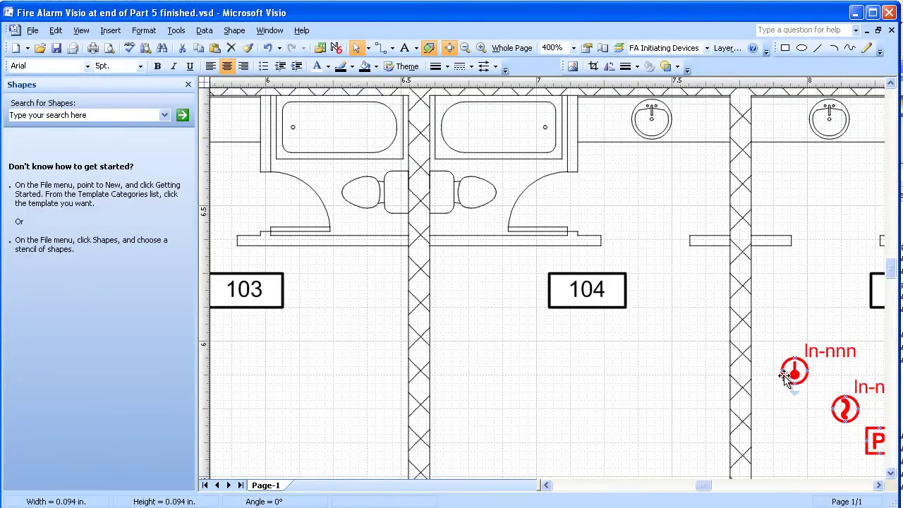
mouse_move(785, 376)
left_mouse_down()
mouse_move(732, 373)
mouse_move(296, 410)
mouse_move(193, 402)
mouse_move(210, 395)
mouse_move(216, 370)
mouse_move(491, 178)
left_mouse_up()
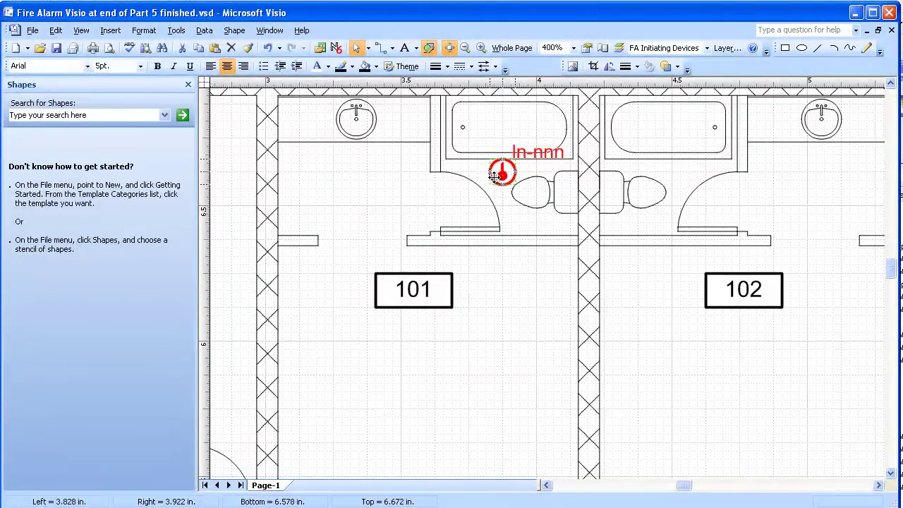
left_click(492, 177)
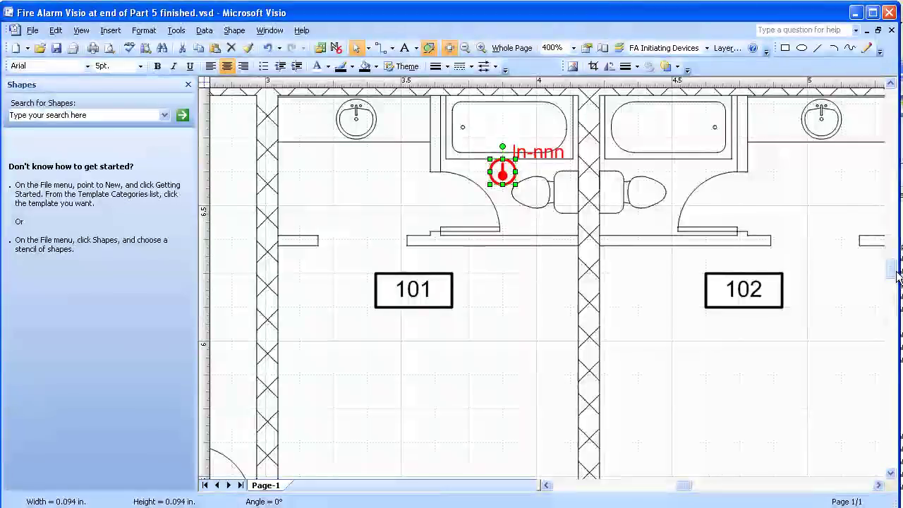
Copy the smoke detector symbol from room 105 into the middle of room 101, below its room number
left_click_drag(889, 262, 893, 276)
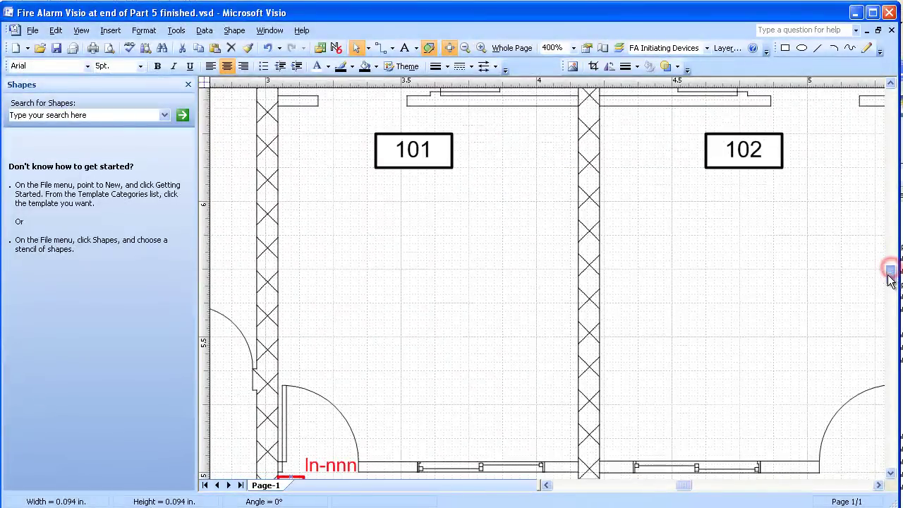
left_click(465, 48)
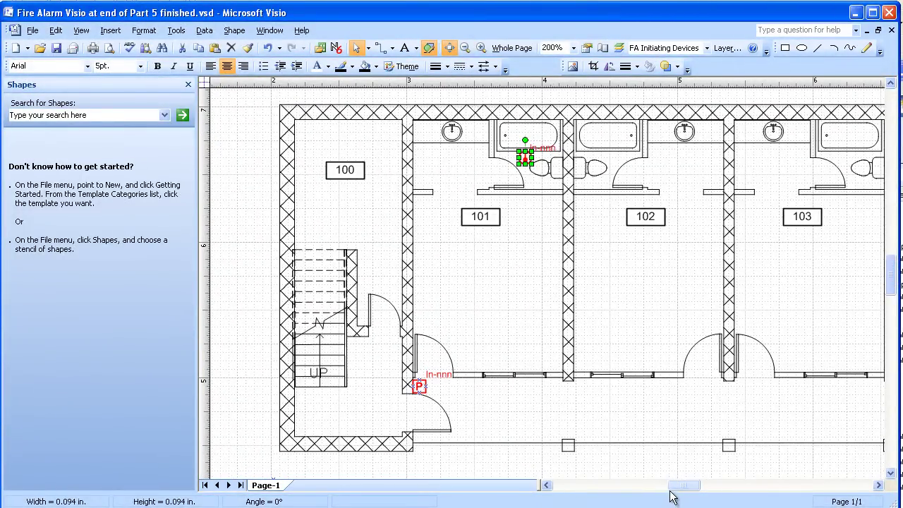
left_click_drag(684, 486, 700, 485)
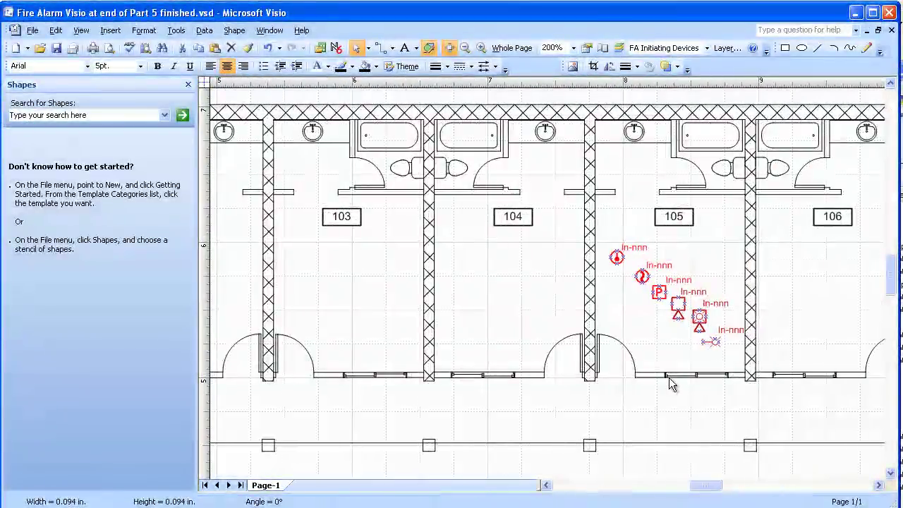
left_click_drag(639, 279, 339, 268)
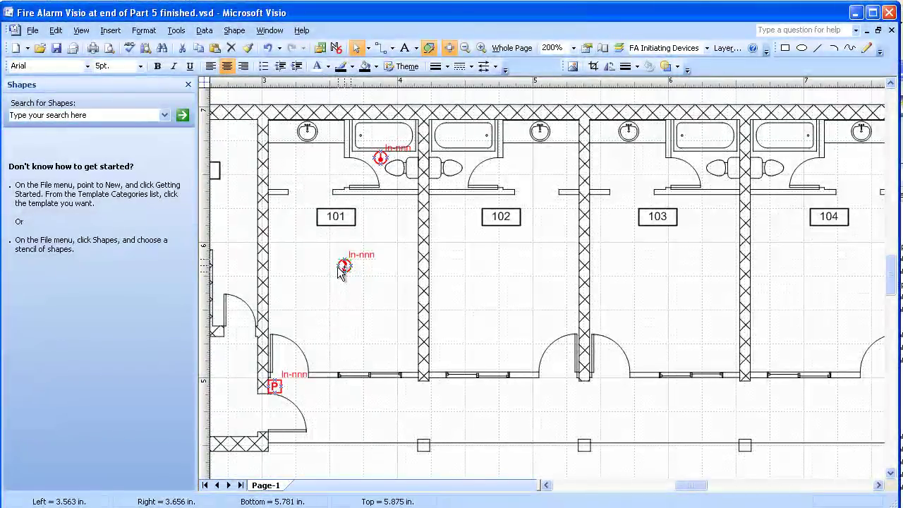
left_click(340, 268)
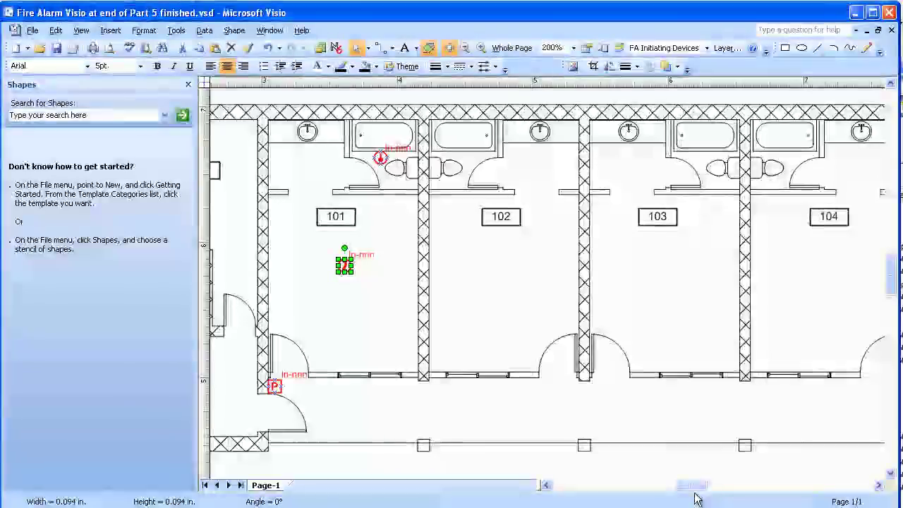
Copy the strobe from room 105 onto room 101's stairwell-side wall and the horn/strobe to the walkway end of the wall between rooms 102 and 103
left_click_drag(695, 486, 710, 488)
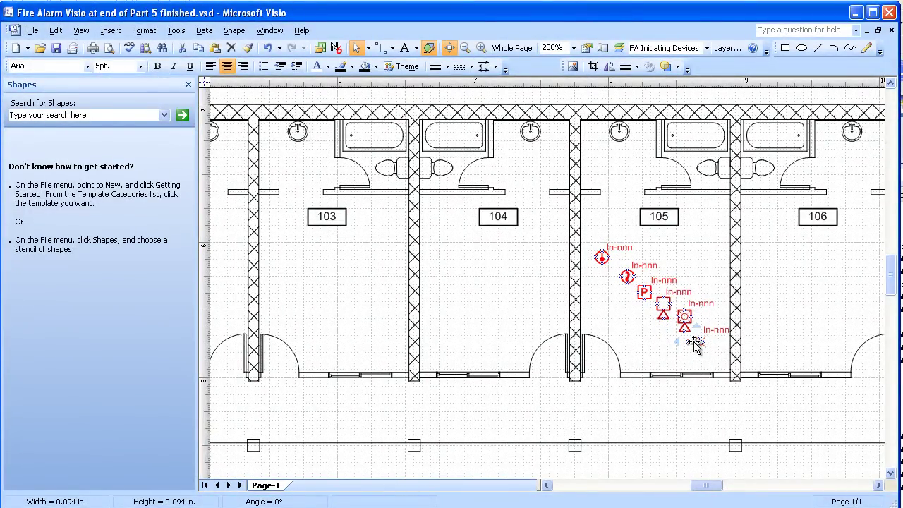
mouse_move(695, 342)
left_mouse_down()
mouse_move(486, 343)
mouse_move(207, 318)
mouse_move(287, 320)
left_mouse_up()
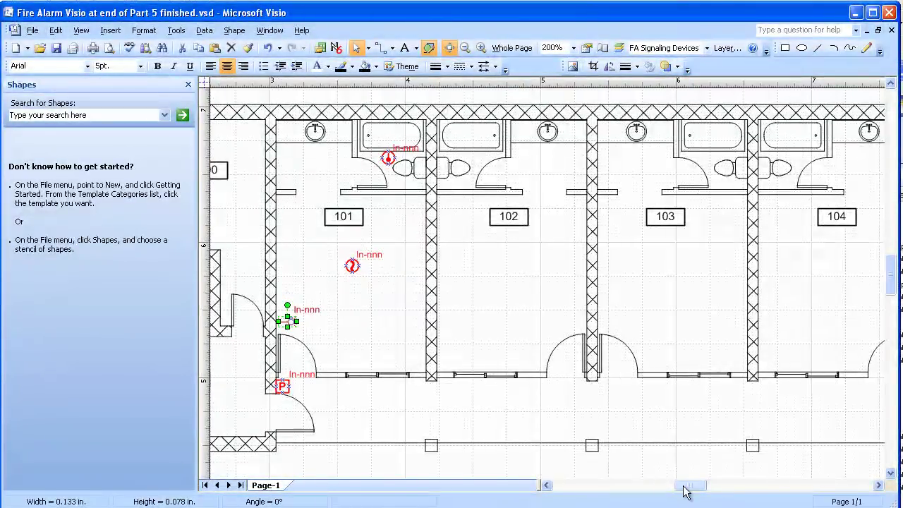
mouse_move(682, 486)
left_mouse_down()
mouse_move(747, 483)
mouse_move(698, 485)
left_mouse_up()
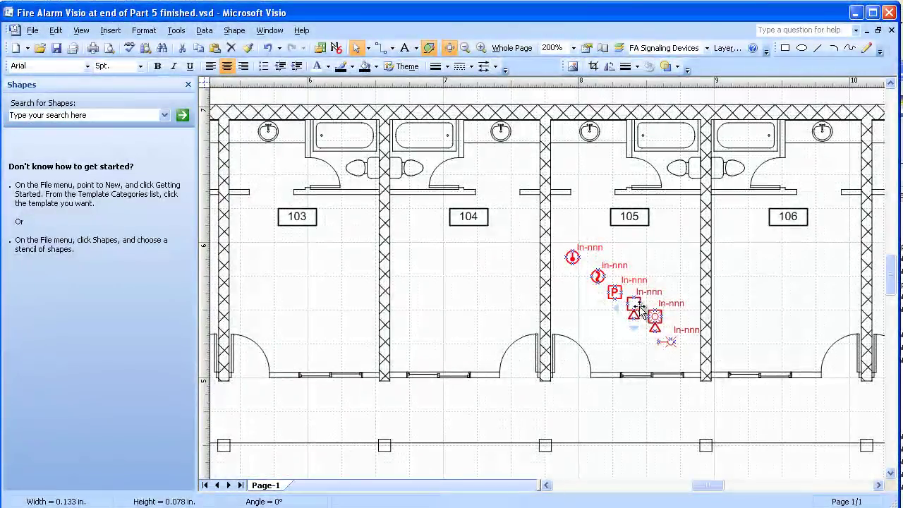
mouse_move(650, 319)
left_mouse_down()
mouse_move(389, 395)
mouse_move(201, 411)
mouse_move(492, 406)
mouse_move(601, 392)
left_mouse_up()
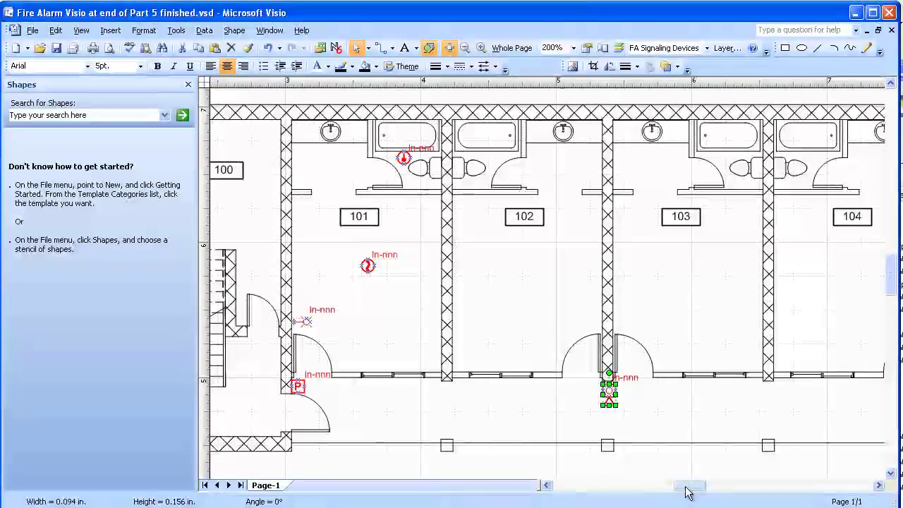
Copy room 101's heat detector, smoke detector and strobe together into room 102, with the strobe against the wall shared with room 101
mouse_move(685, 486)
left_mouse_down()
mouse_move(714, 491)
mouse_move(697, 486)
left_mouse_up()
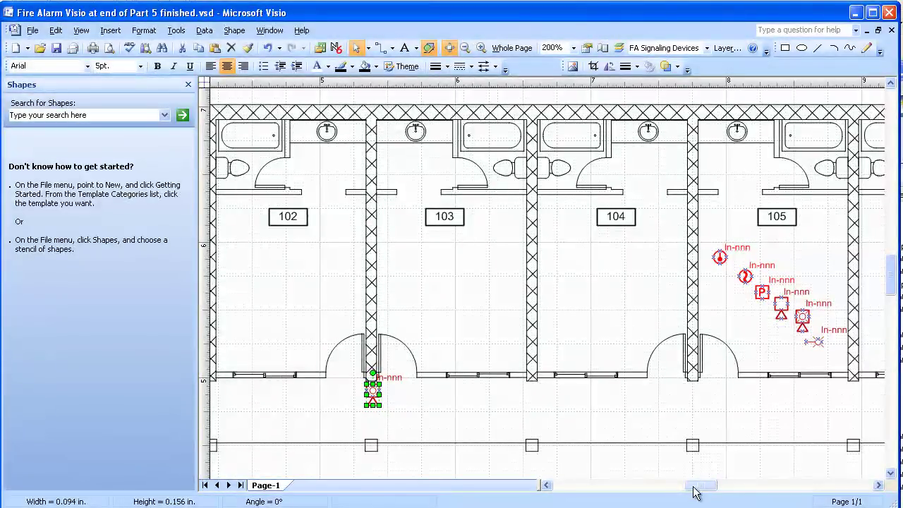
left_click_drag(694, 486, 680, 488)
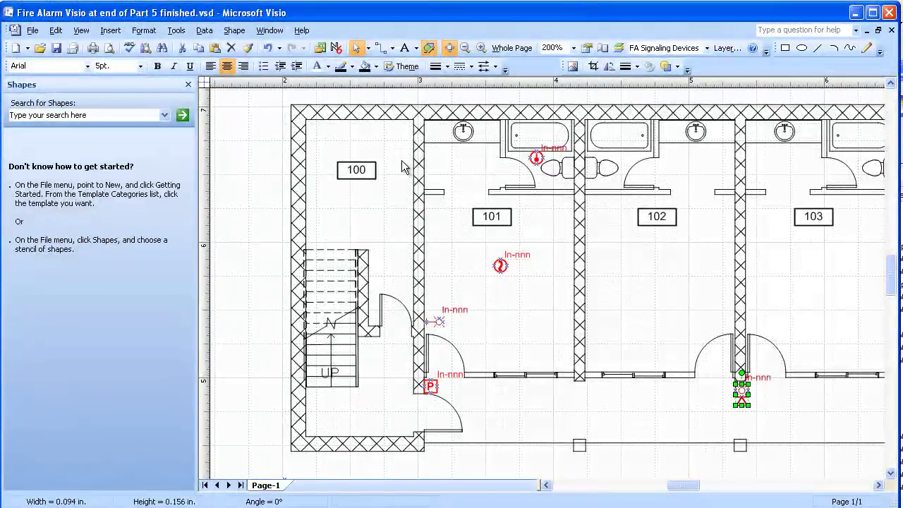
left_click_drag(388, 126, 614, 361)
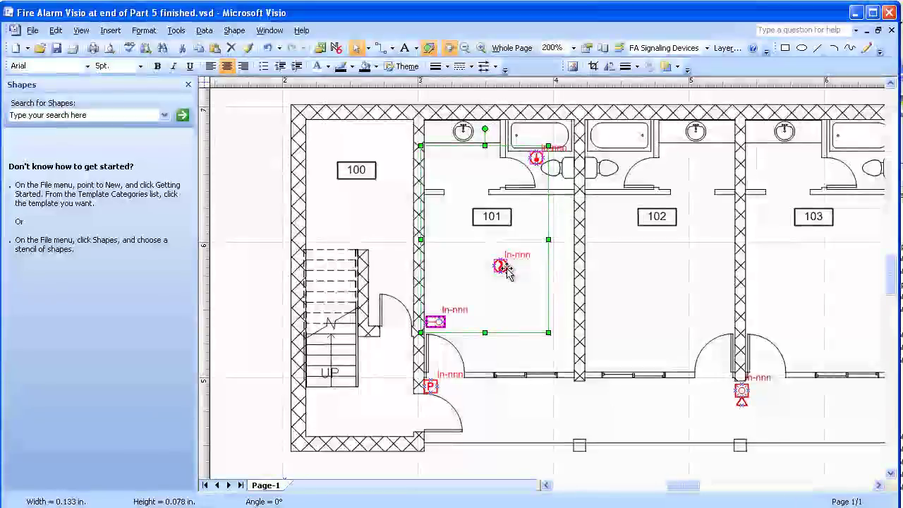
left_click_drag(513, 273, 668, 272)
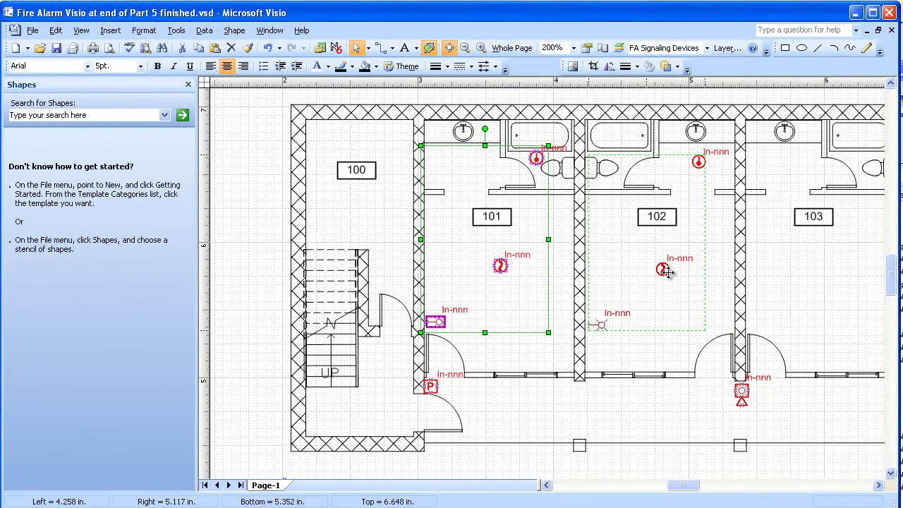
left_click_drag(668, 272, 668, 272)
left_click_drag(666, 273, 665, 277)
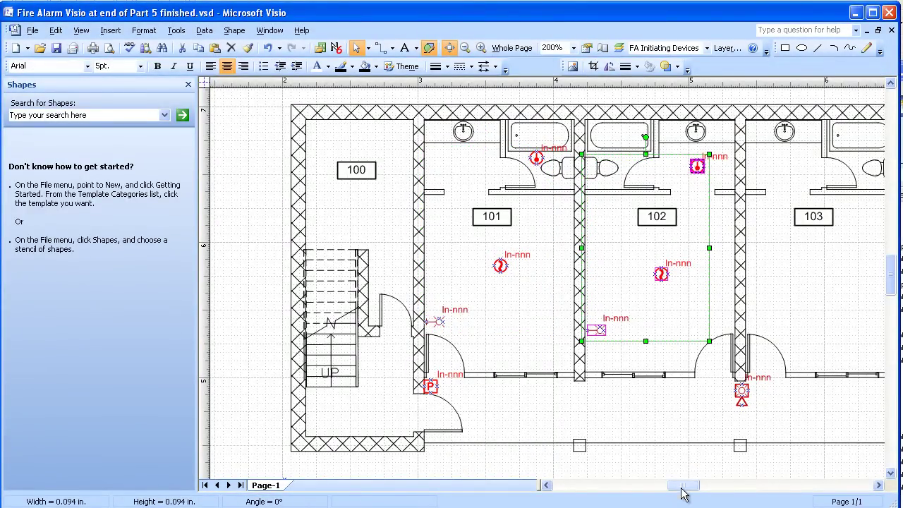
Copy room 102's three devices into room 103, with the heat detector inside the bathroom and the strobe against the wall above the door
left_click_drag(684, 486, 693, 485)
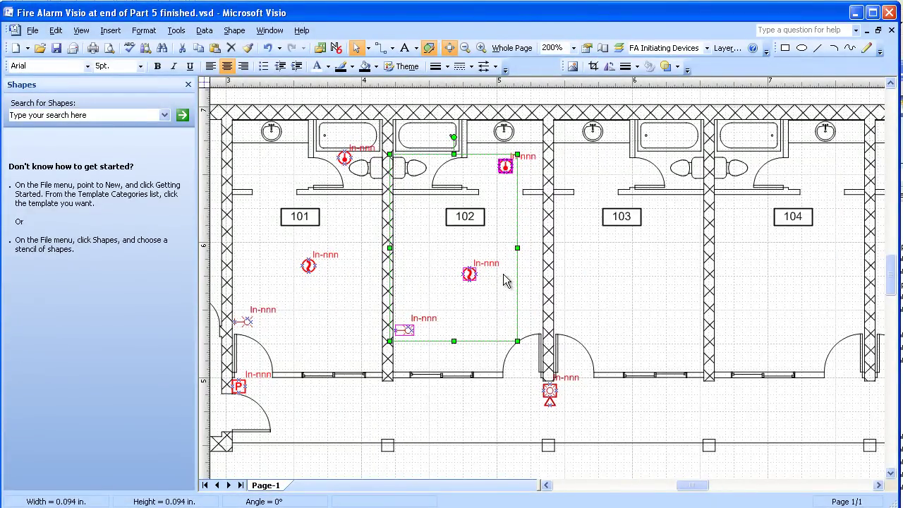
left_click_drag(469, 275, 629, 274)
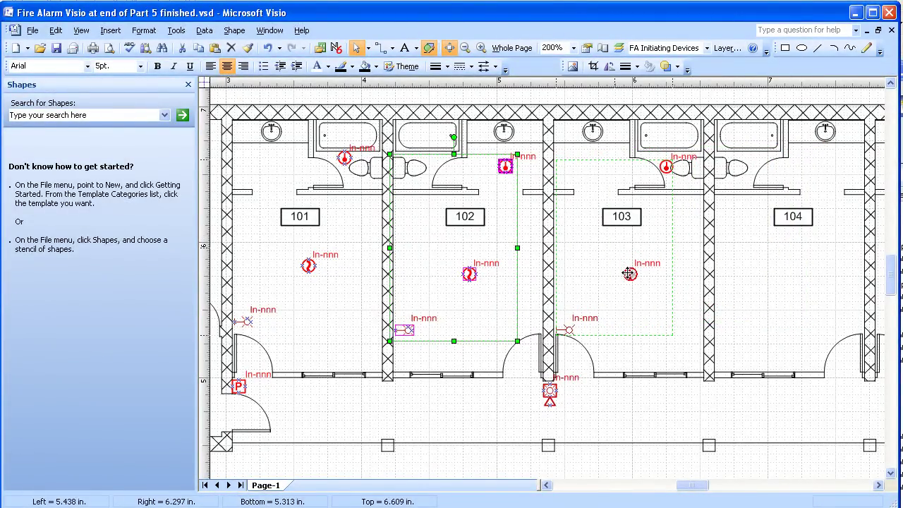
left_click(629, 274)
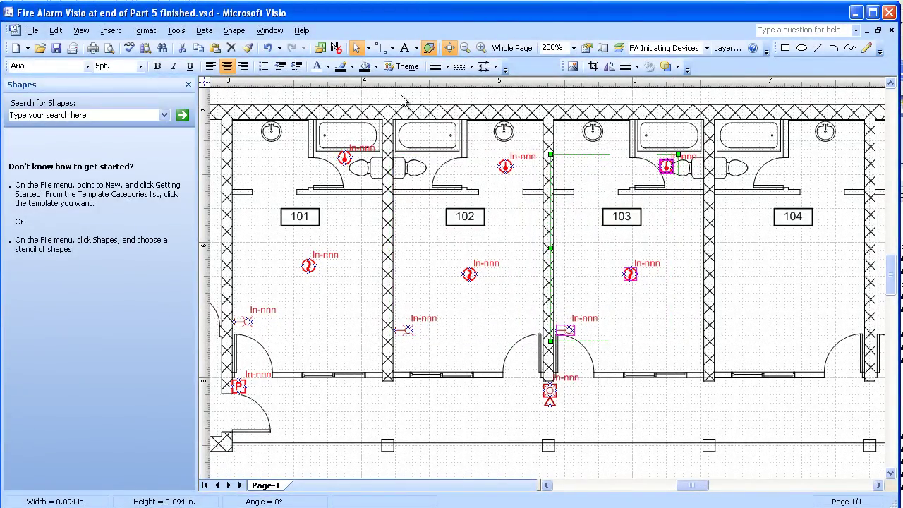
left_click_drag(384, 90, 536, 372)
mouse_move(476, 279)
left_mouse_down()
mouse_move(802, 268)
mouse_move(515, 287)
mouse_move(472, 278)
left_mouse_up()
left_click(269, 48)
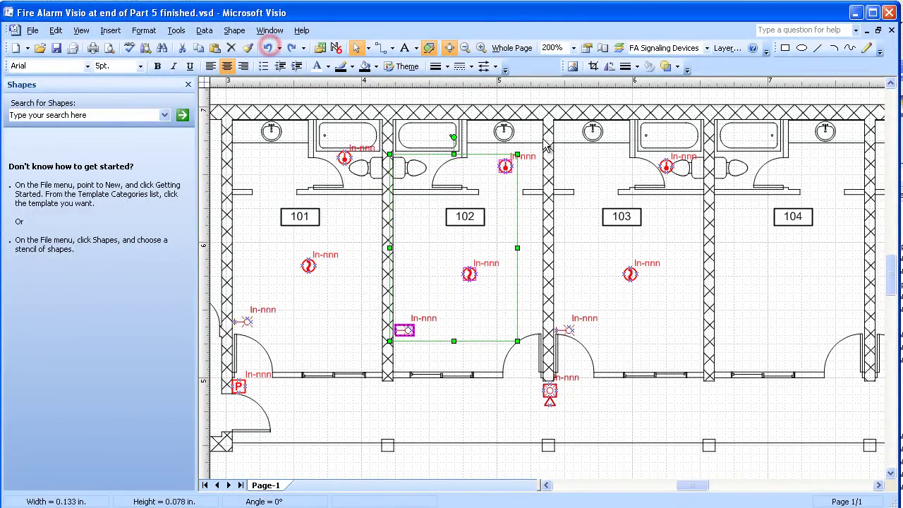
Move room 102's heat detector from below the sink into the bathroom beside the toilet
left_click(533, 206)
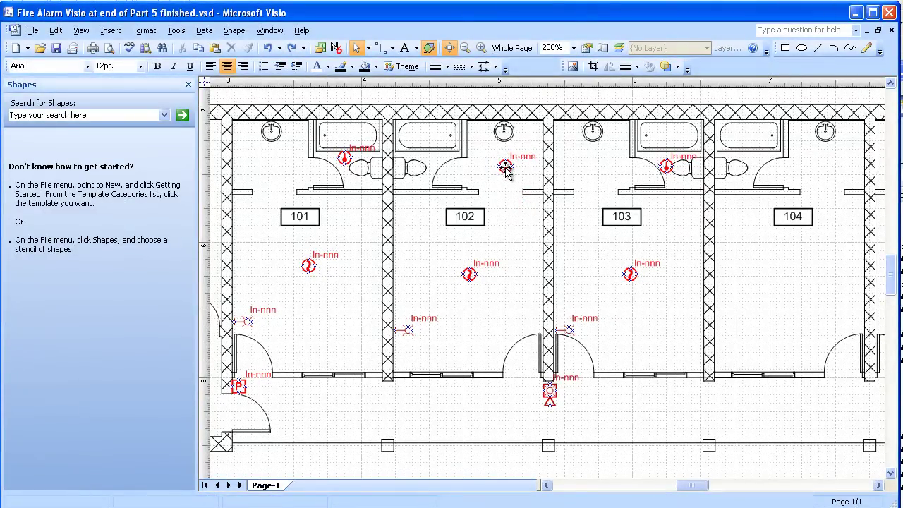
left_click(505, 166)
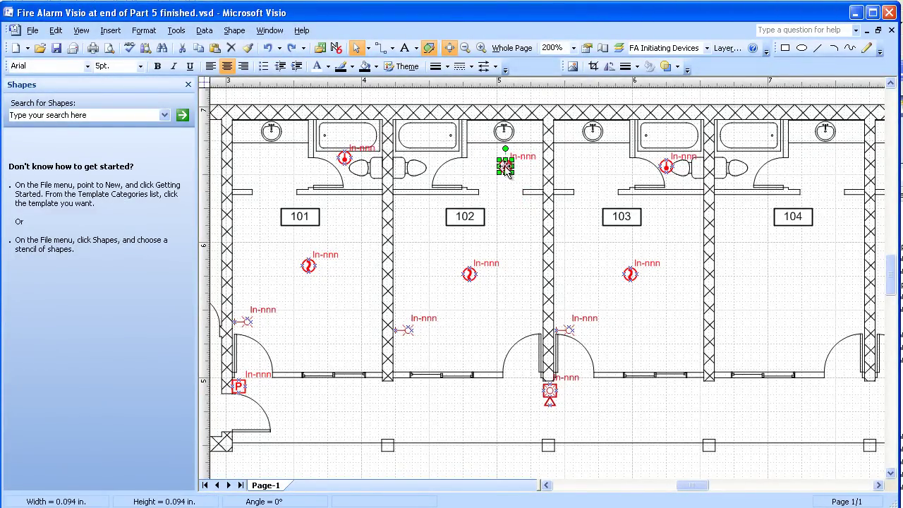
left_click_drag(505, 166, 431, 164)
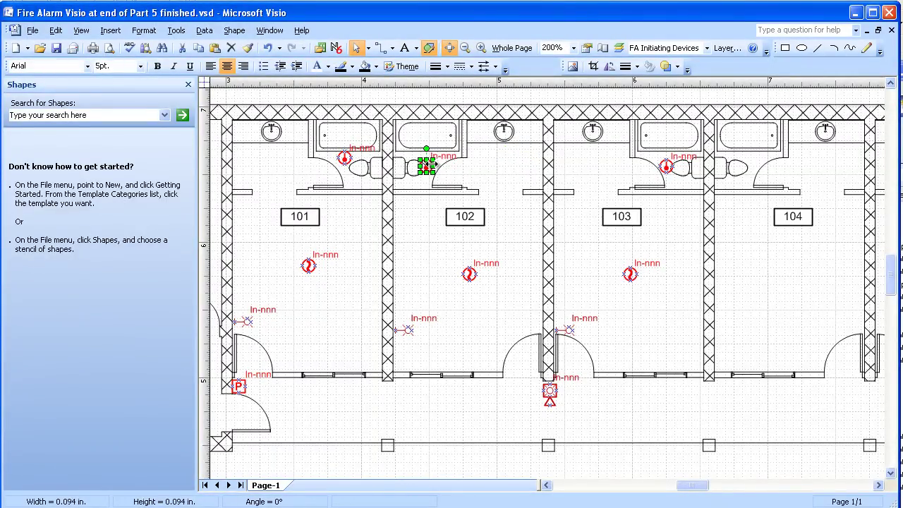
Copy room 102's heat detector, smoke detector and strobe into room 104, then display the whole page
left_click(396, 101)
left_click_drag(399, 96, 529, 401)
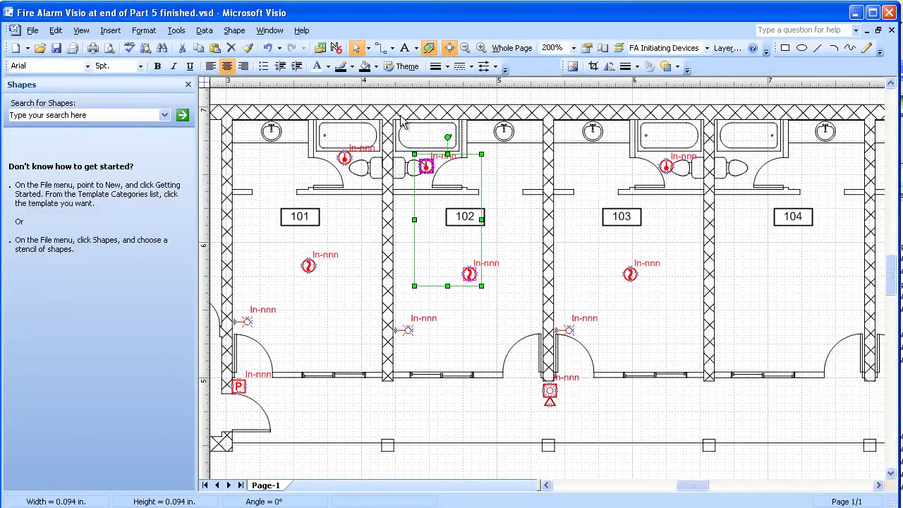
left_click_drag(380, 91, 557, 387)
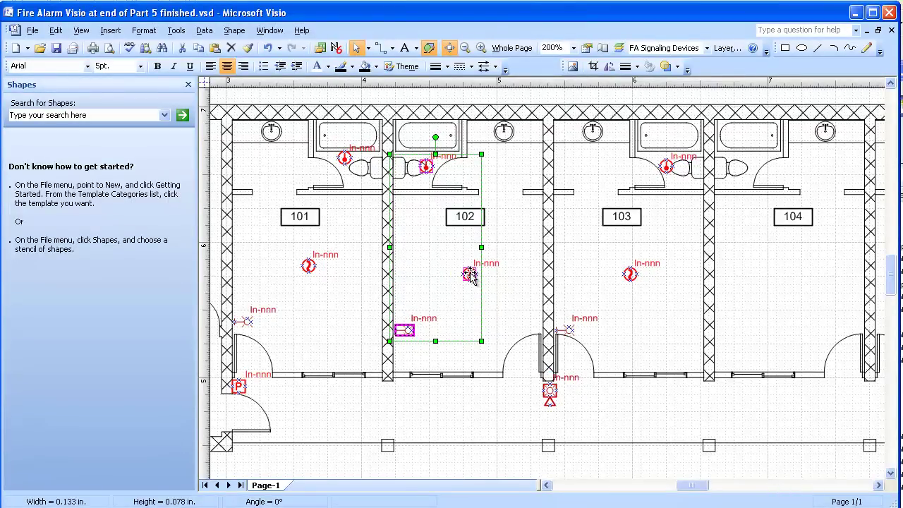
left_click_drag(471, 274, 787, 280)
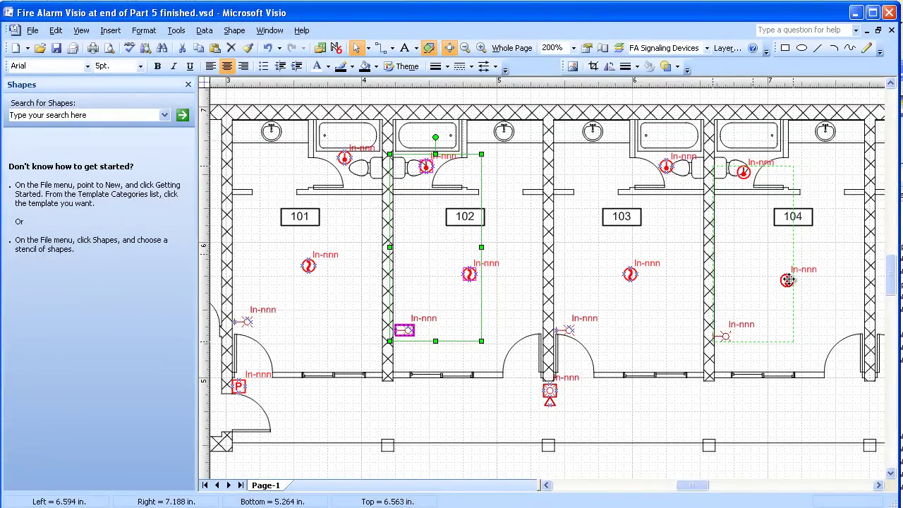
left_click_drag(787, 280, 787, 282)
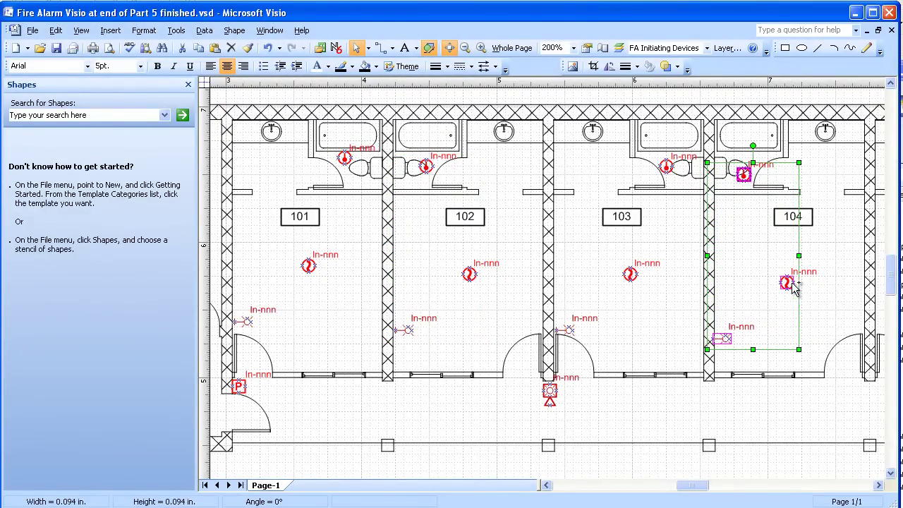
left_click(658, 424)
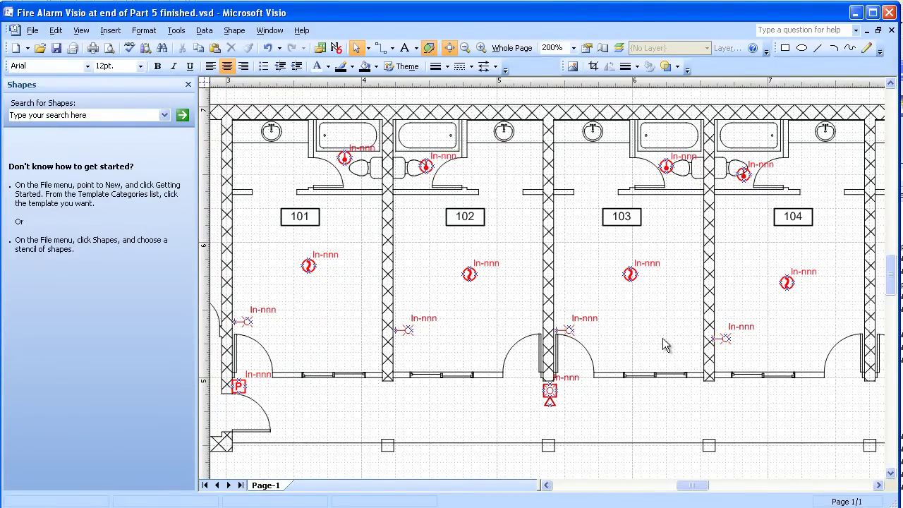
left_click(513, 49)
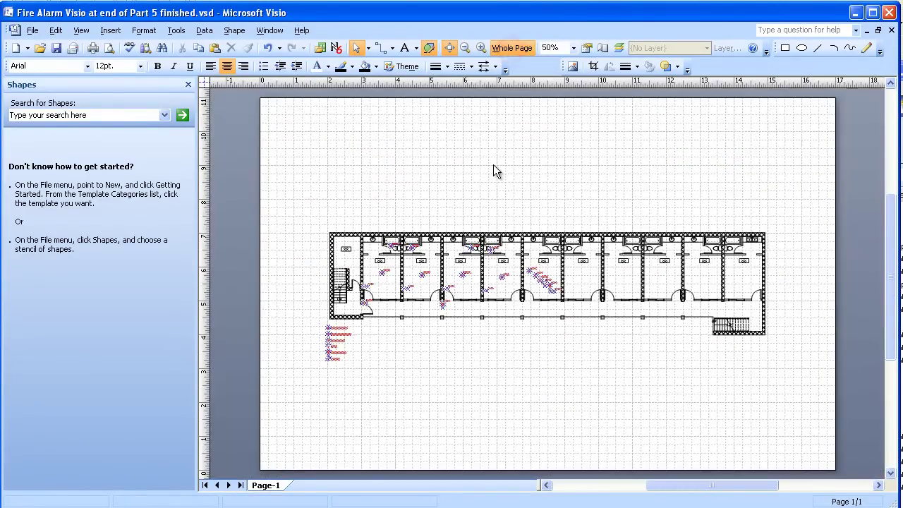